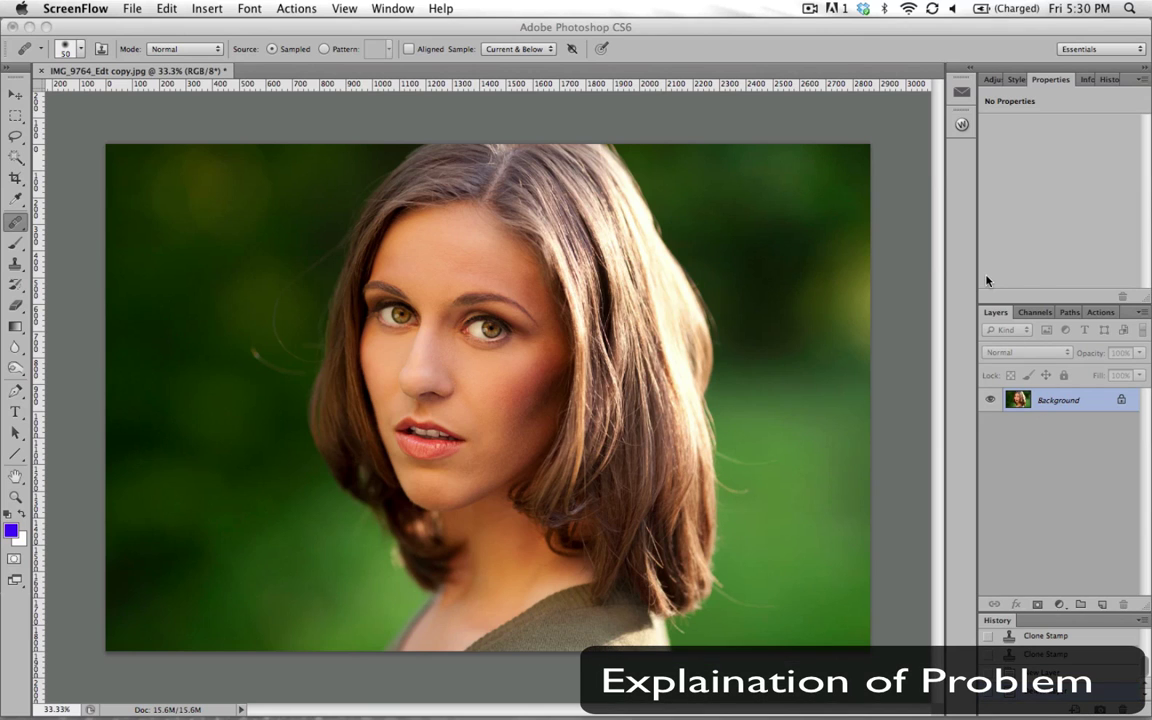
Zoom to 100% on the hair edge and set the Healing Brush size to 40.
click(617, 21)
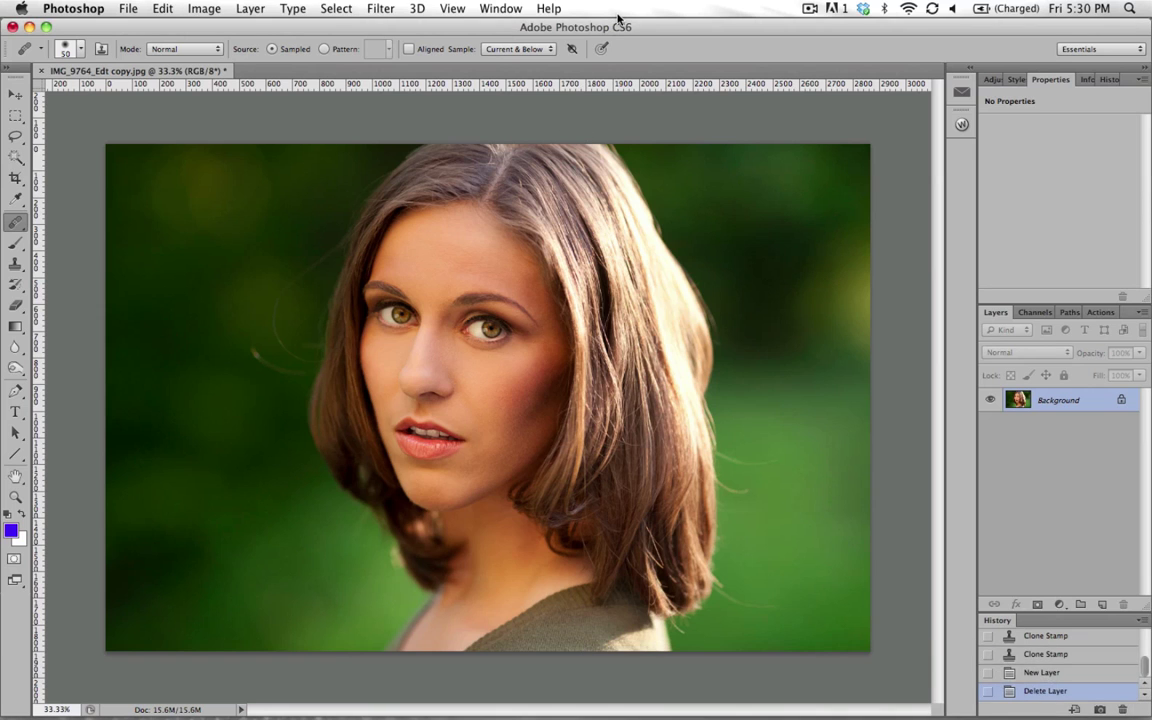
key(super+plus)
mouse_move(806, 463)
mouse_down()
mouse_move(638, 373)
mouse_move(668, 483)
mouse_move(576, 311)
mouse_move(625, 176)
mouse_move(540, 260)
mouse_move(531, 254)
mouse_up()
key(super+plus)
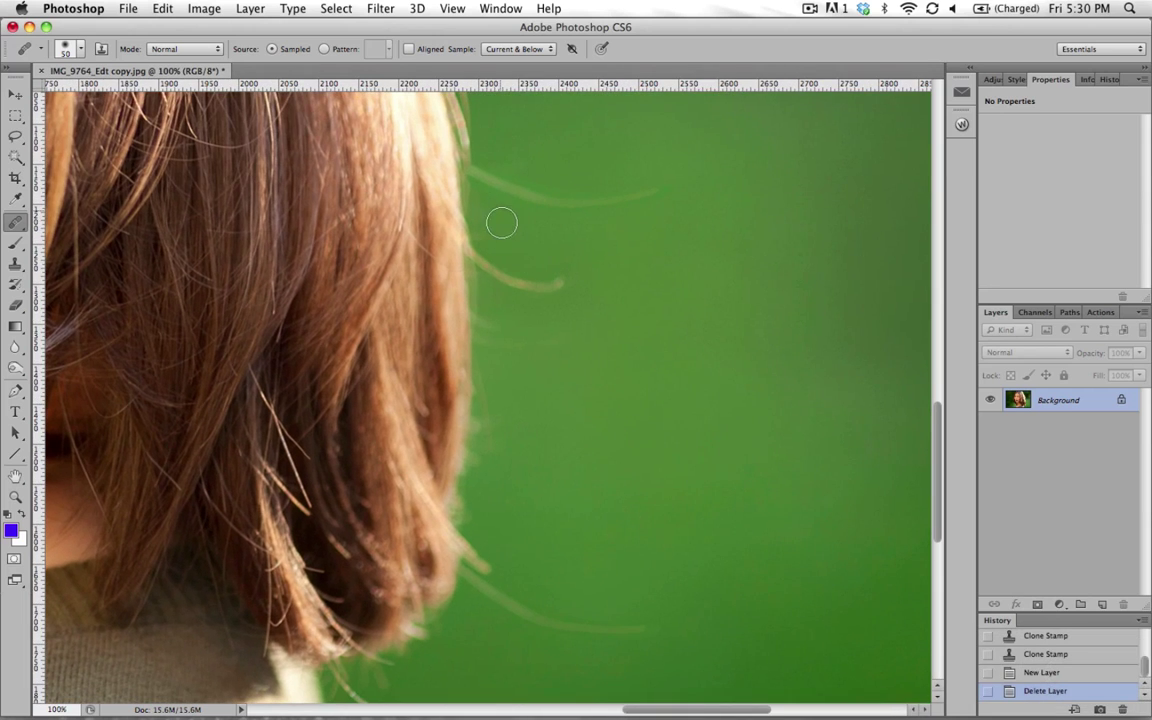
key(bracketleft)
Heal three stray hairs using green background as the source, then undo those strokes.
alt+click(543, 321)
click(416, 250)
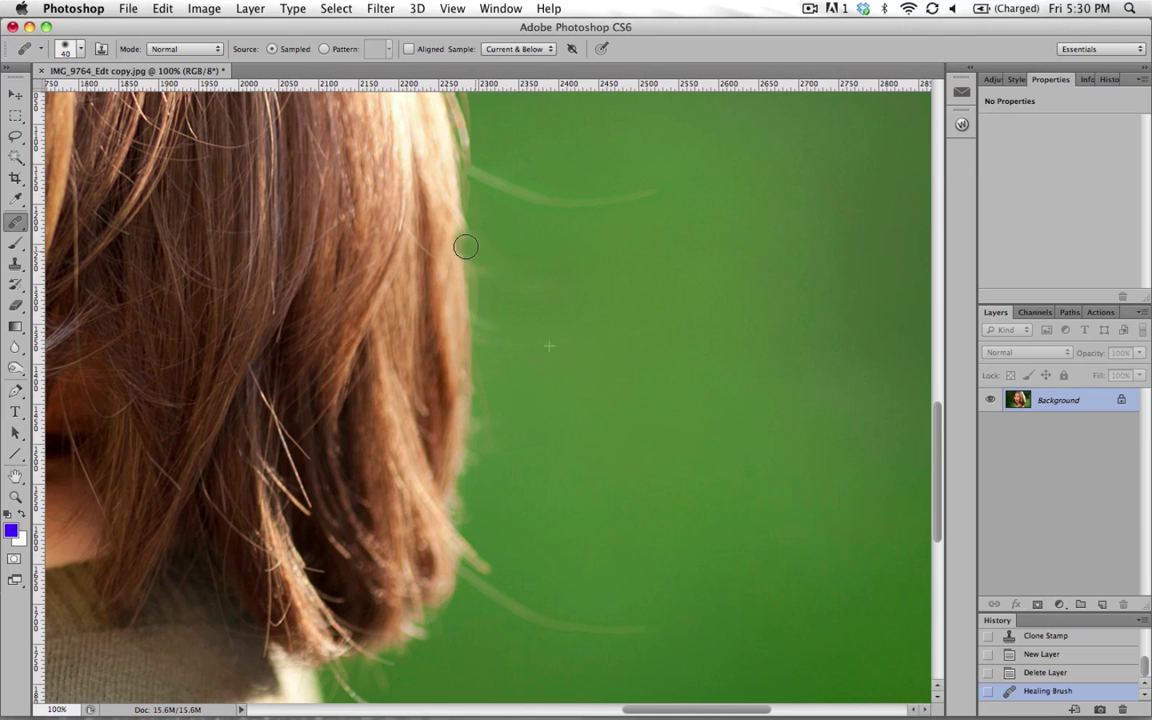
click(432, 206)
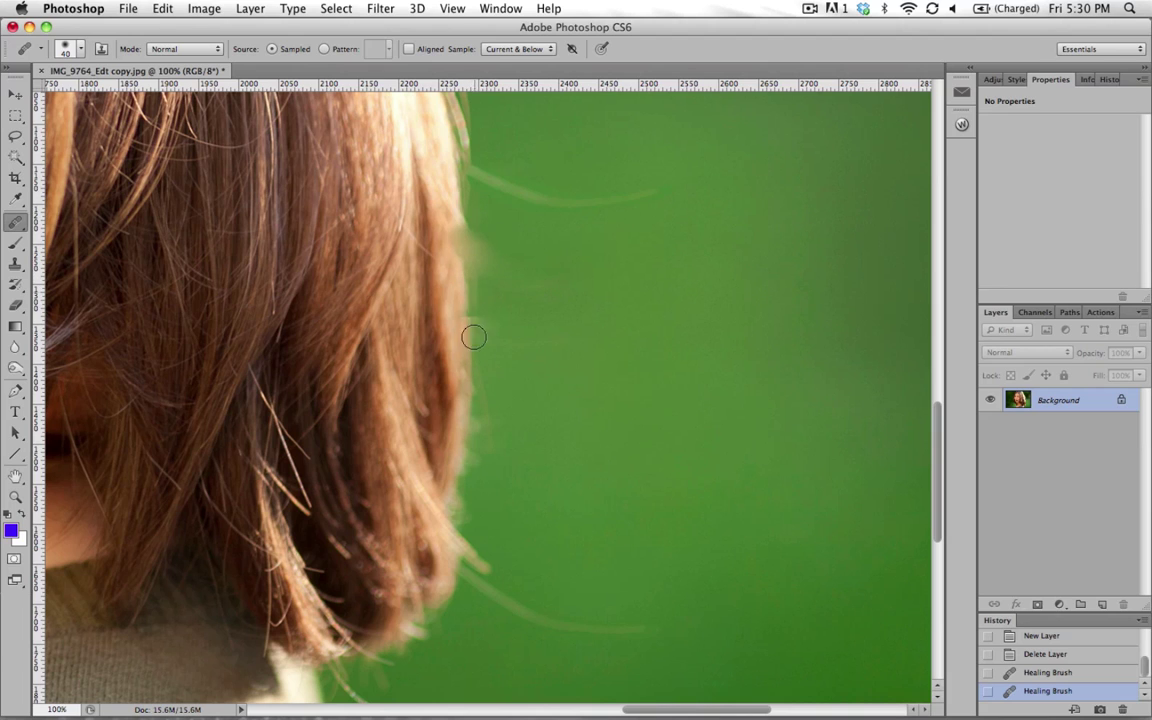
click(457, 251)
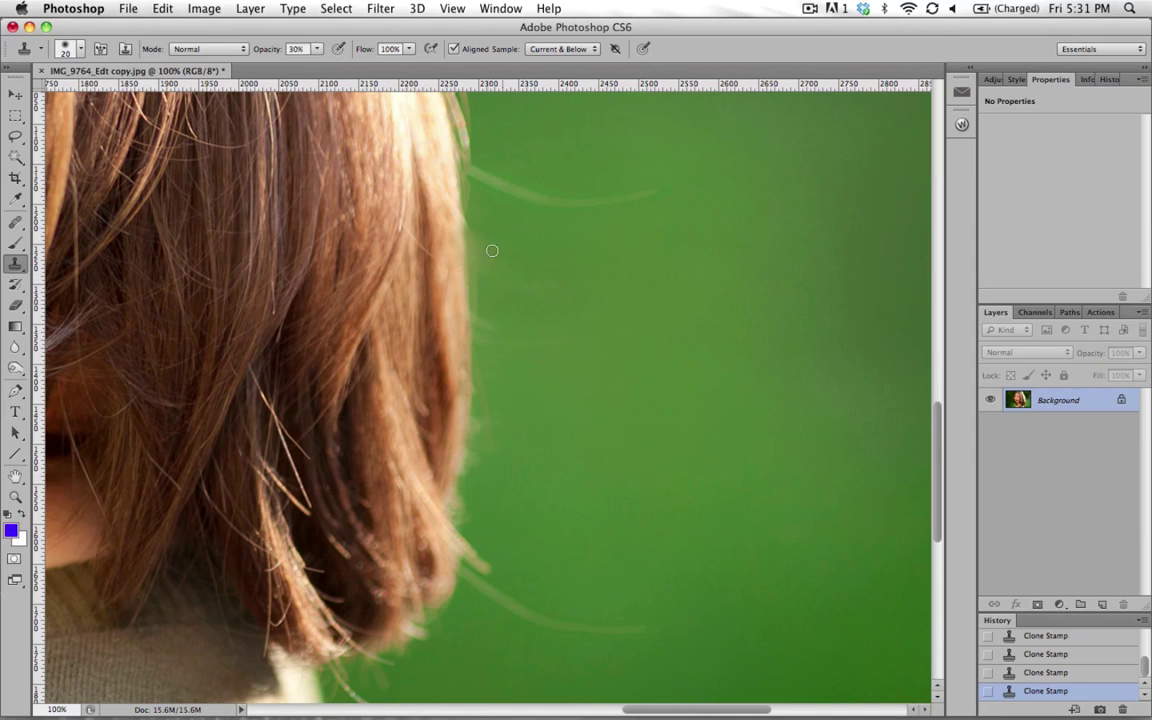
key(super+alt+z)
key(super+alt+z)
key(super+alt+z)
key(super+alt+z)
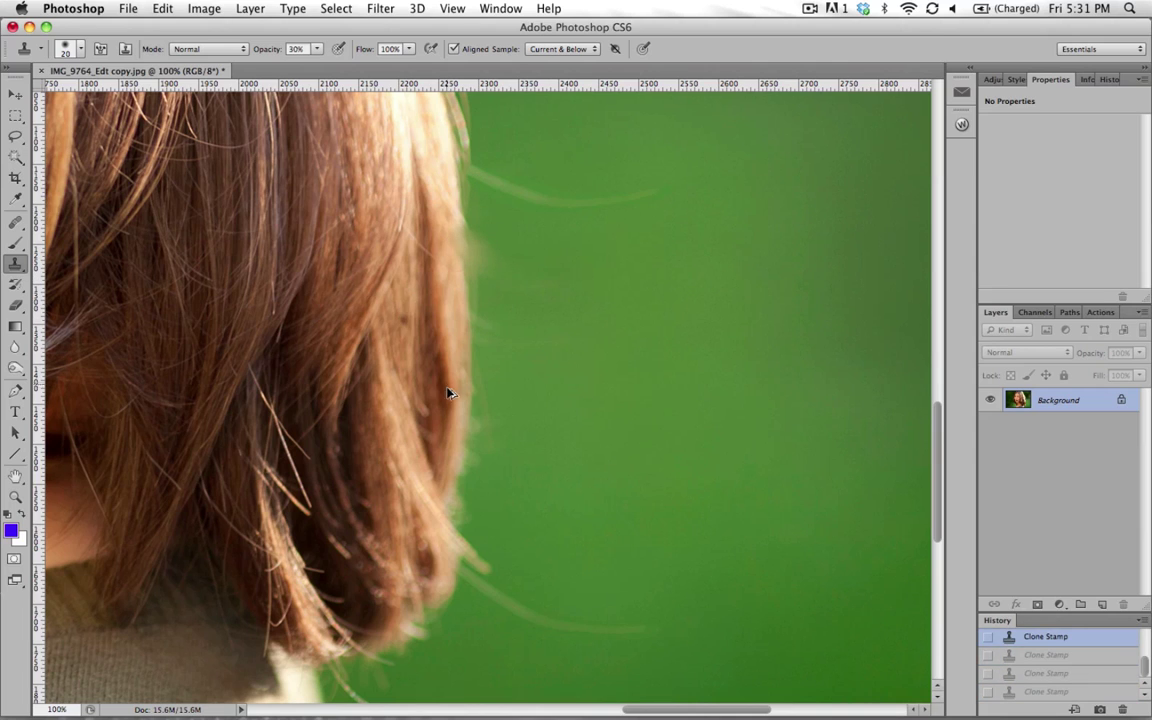
key(super+alt+z)
key(super+alt+z)
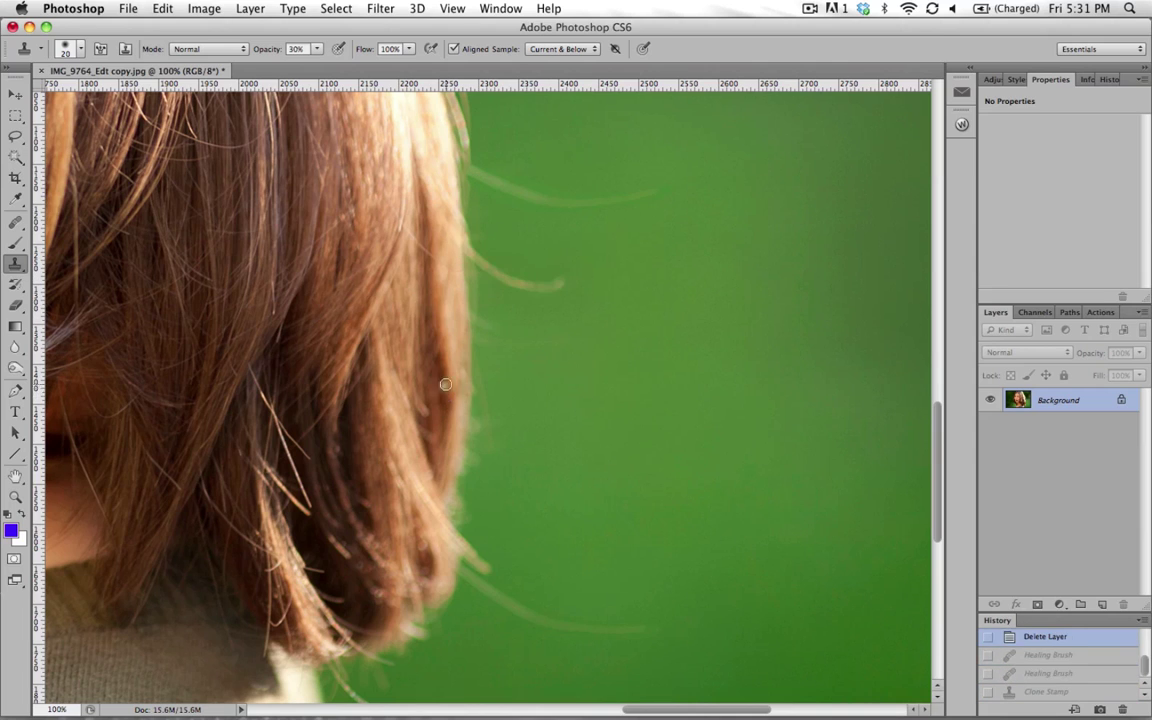
Zoom out, duplicate Background as Background copy, and open the Filter > Noise submenu.
key(super+minus)
key(super+minus)
key(super+minus)
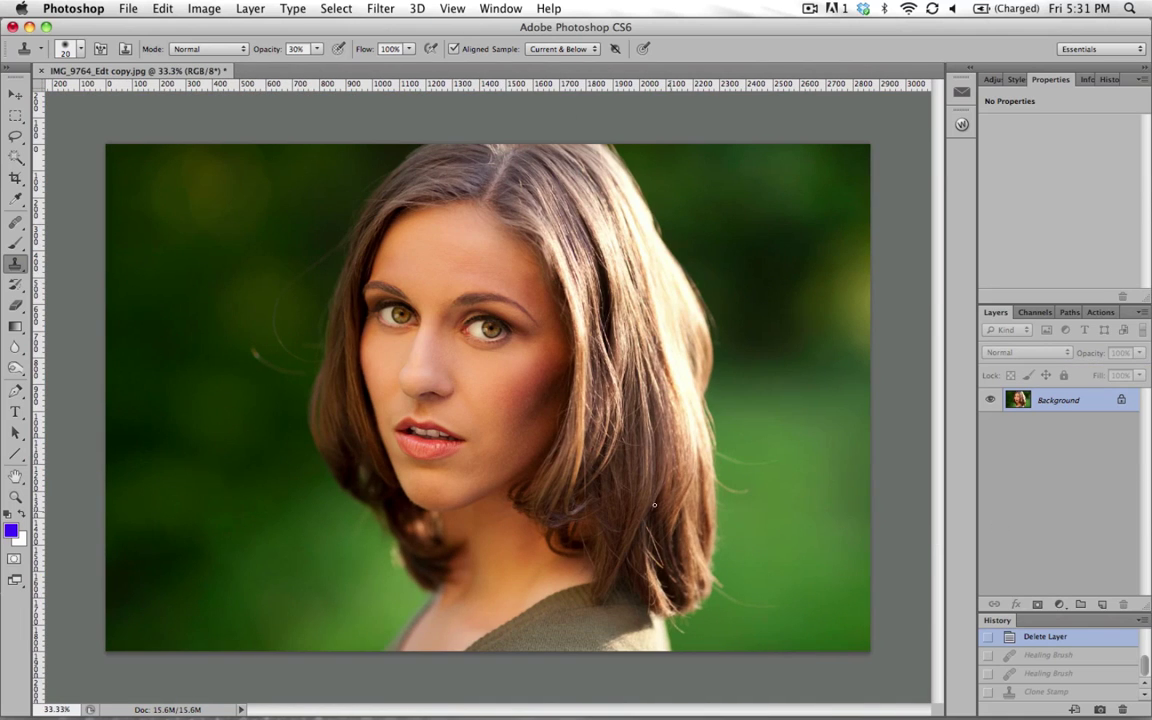
drag(1057, 400, 1101, 604)
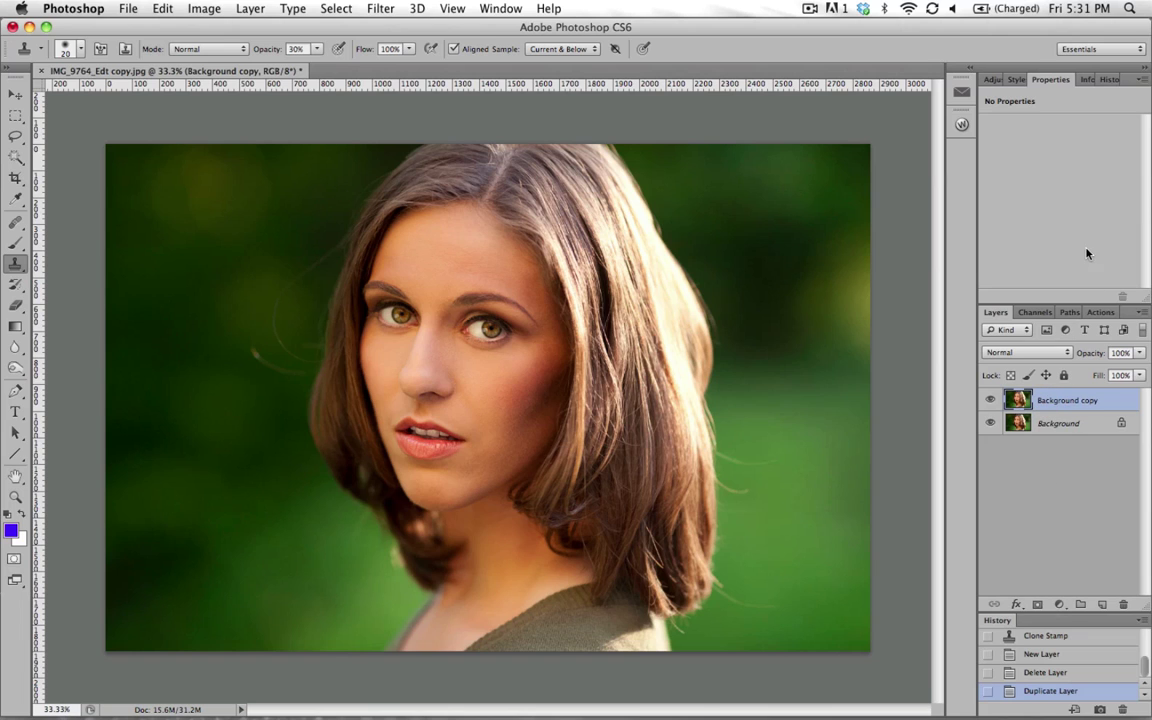
click(377, 10)
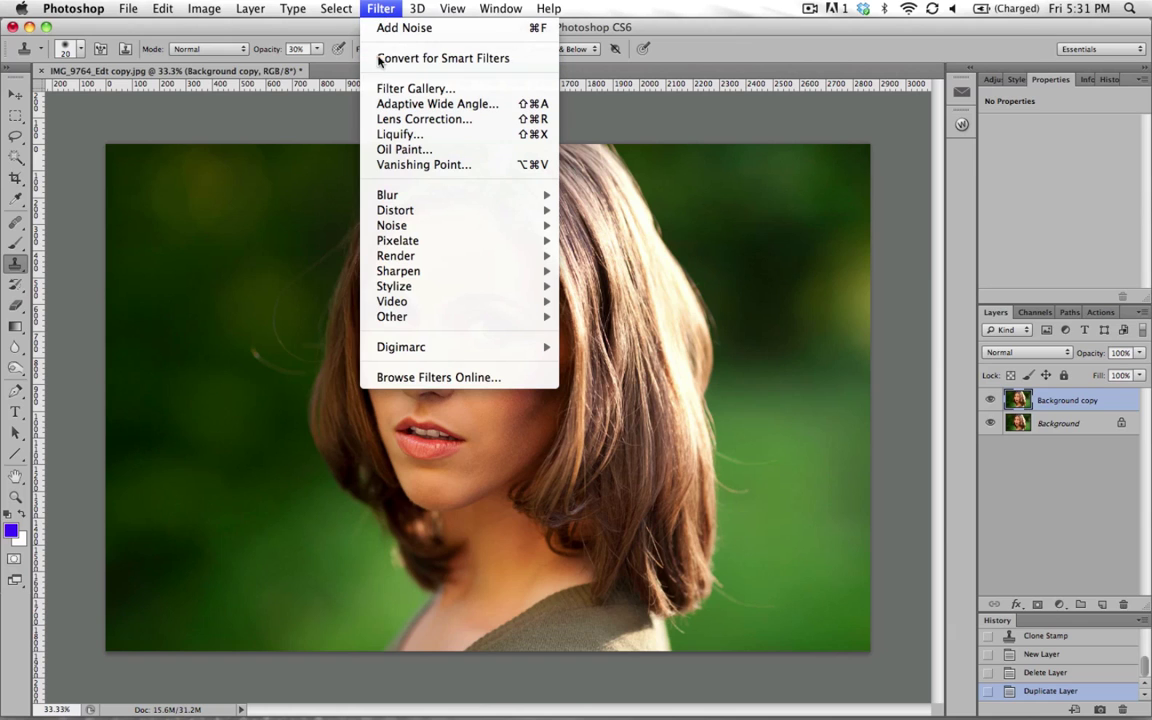
mouse_move(381, 245)
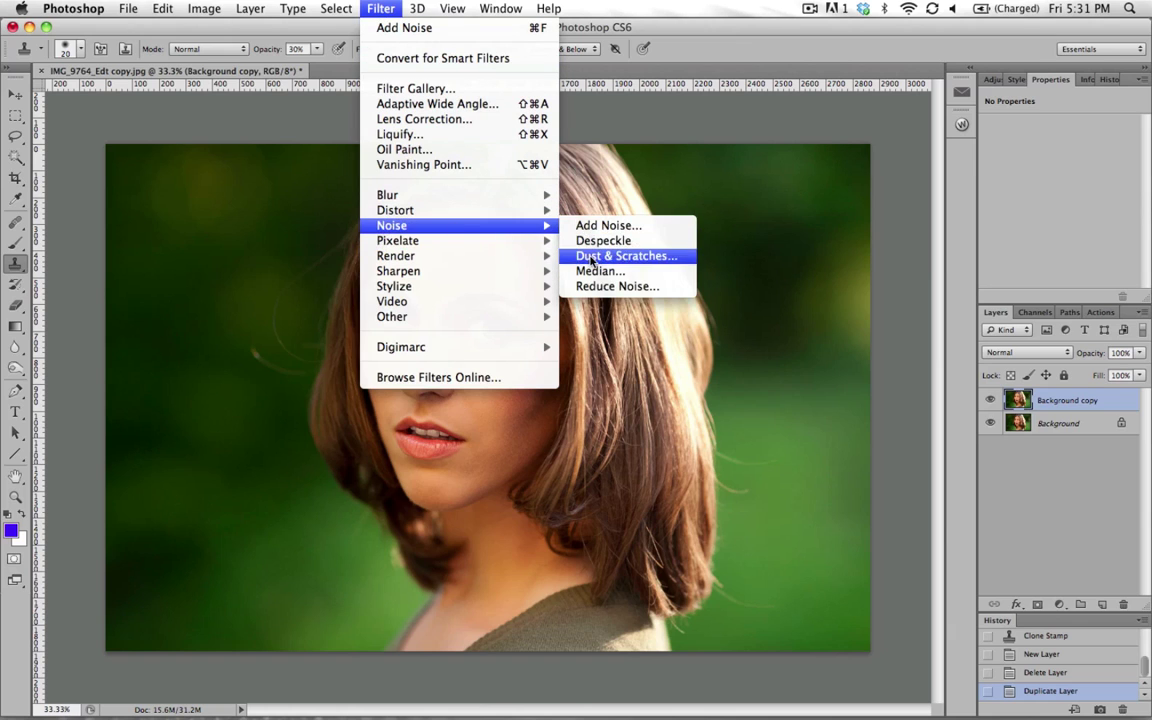
Open Dust & Scratches and test low Radius values with the preview at 50% over the hair.
click(581, 262)
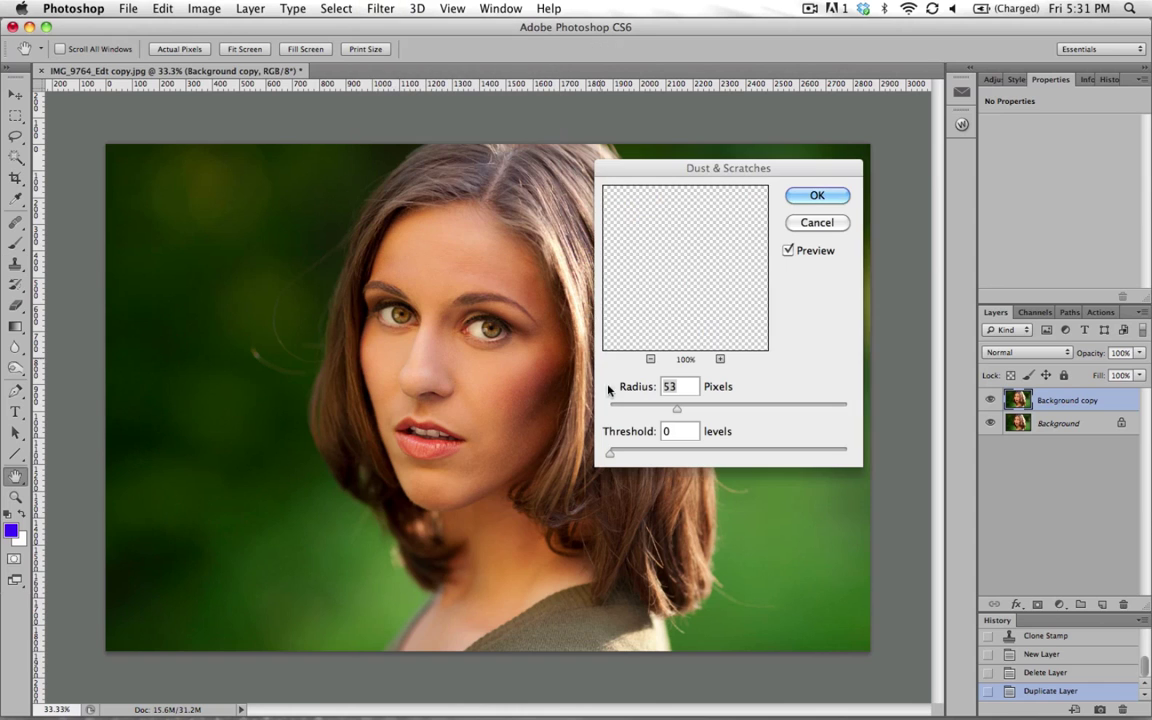
click(615, 404)
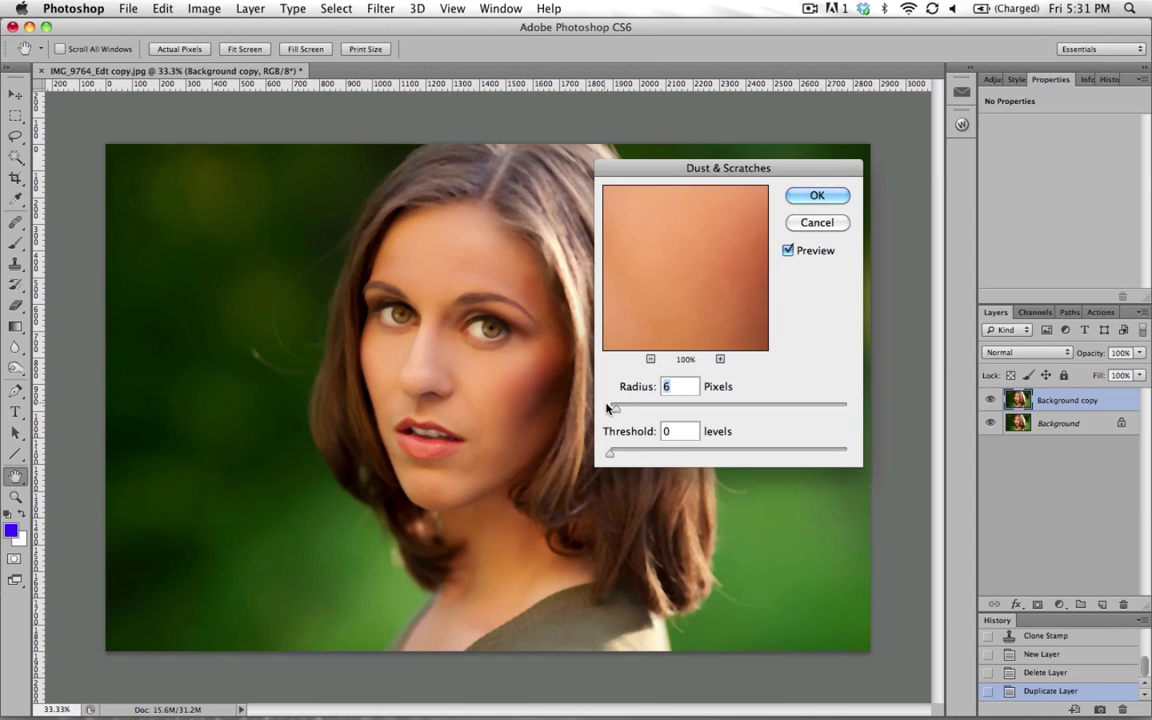
drag(607, 410, 604, 412)
drag(720, 319, 686, 279)
click(651, 359)
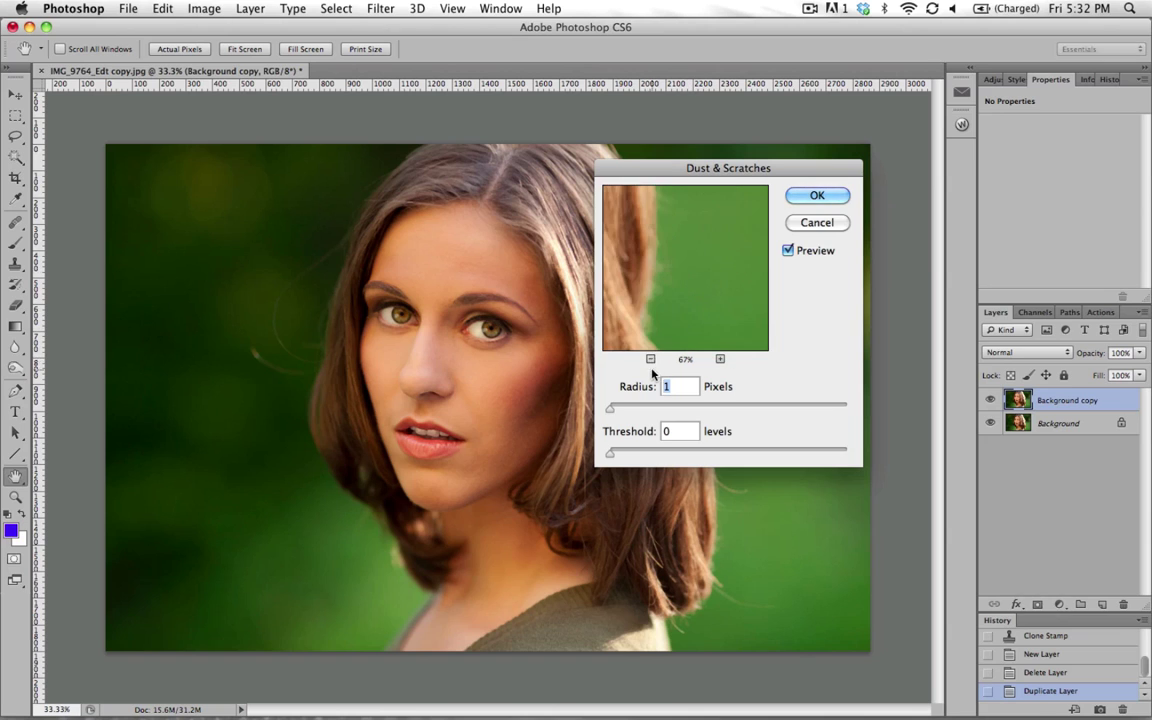
click(651, 359)
drag(690, 258, 701, 342)
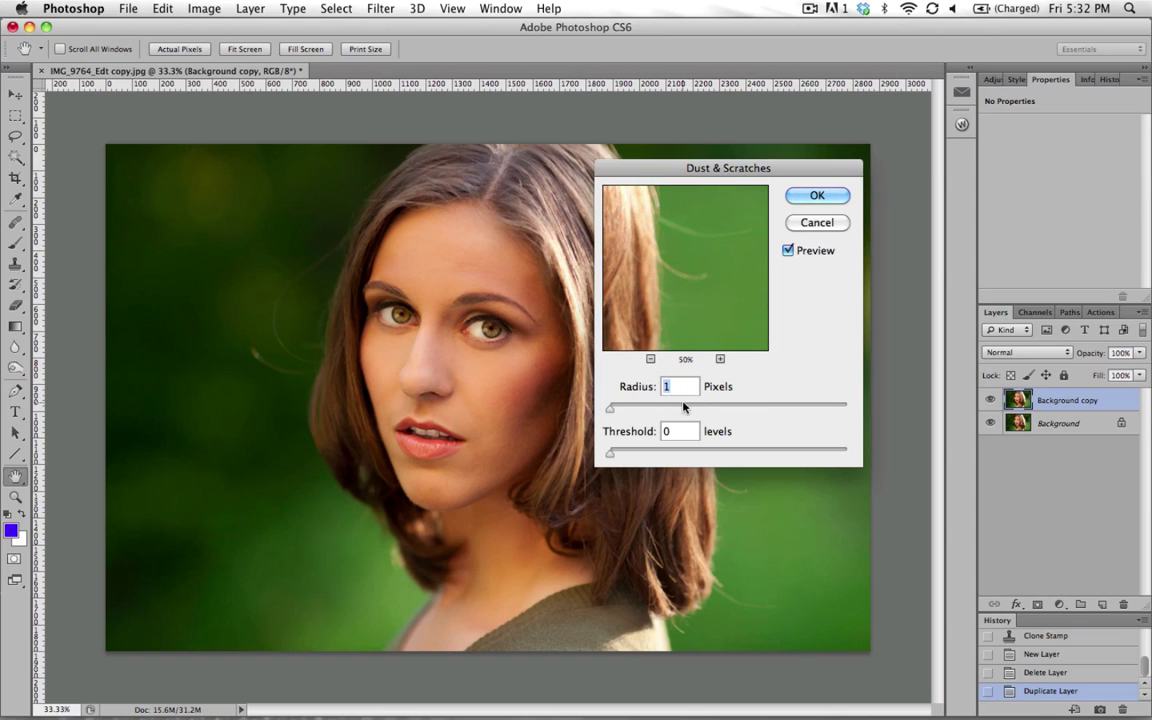
Raise the Radius to 72 pixels at Threshold 0 and compare the hair edge in the preview.
drag(701, 412, 720, 411)
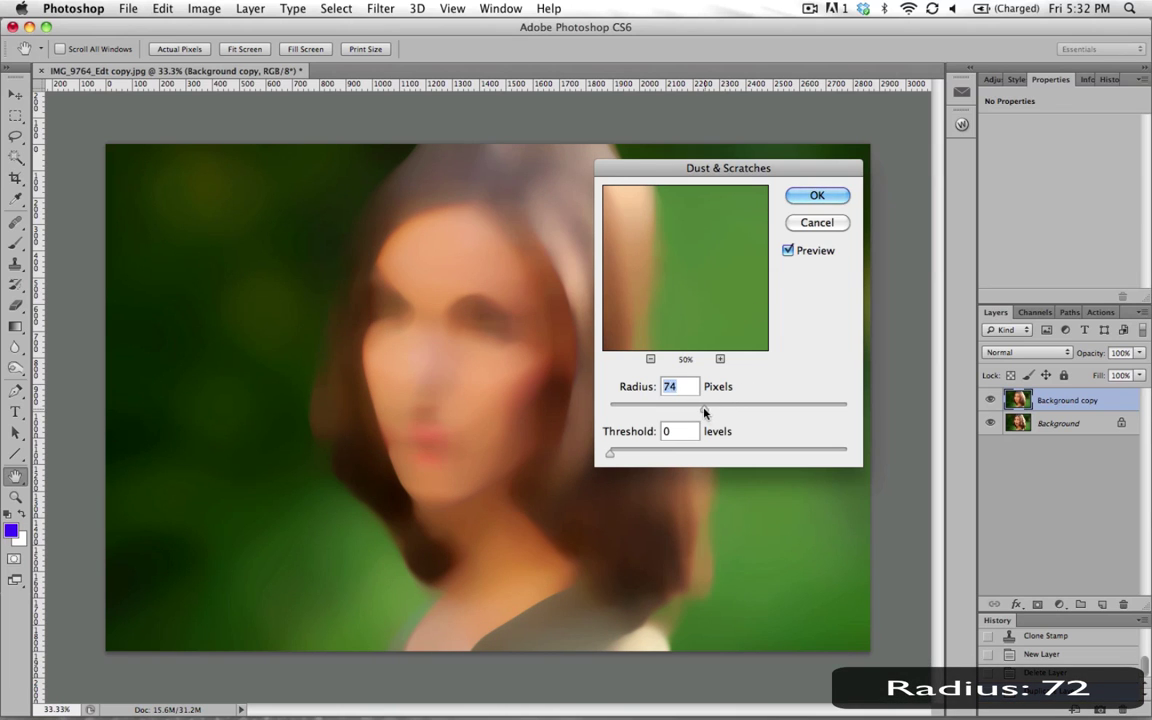
drag(703, 412, 701, 411)
mouse_move(648, 288)
mouse_down()
mouse_move(738, 303)
mouse_move(645, 301)
mouse_up()
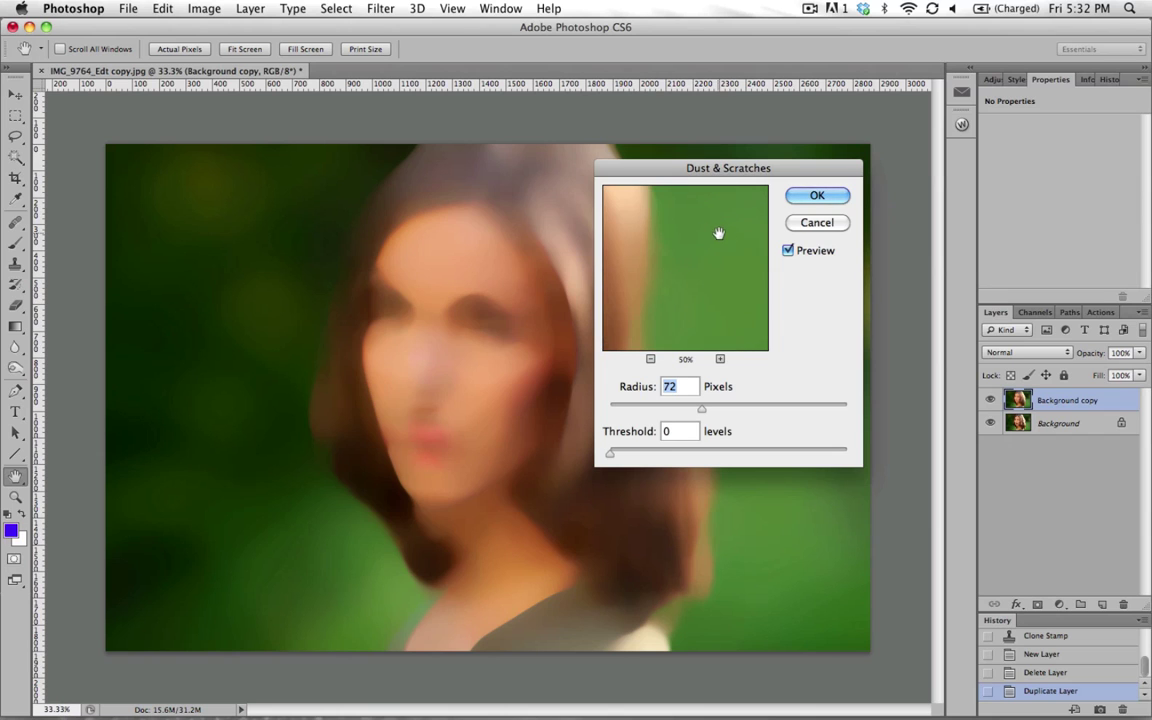
drag(727, 238, 627, 334)
drag(663, 283, 661, 319)
drag(635, 237, 648, 283)
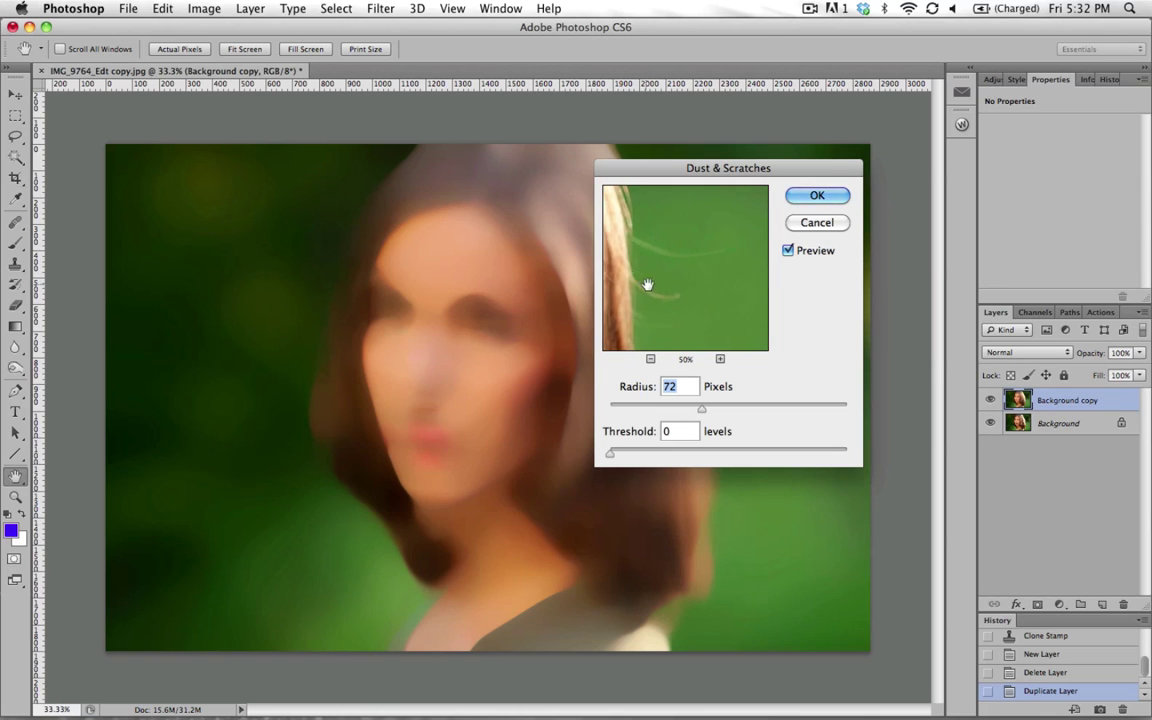
Apply the filter, add a black layer mask, and view the hair edge at 100%.
click(810, 197)
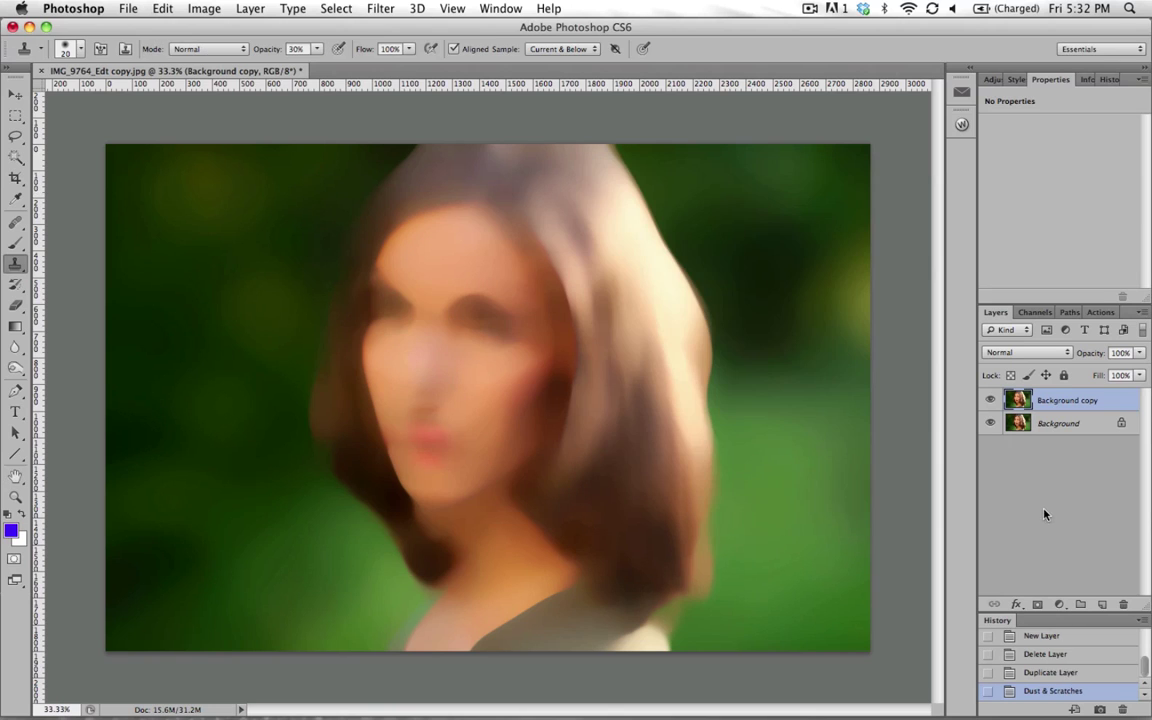
alt+click(1038, 606)
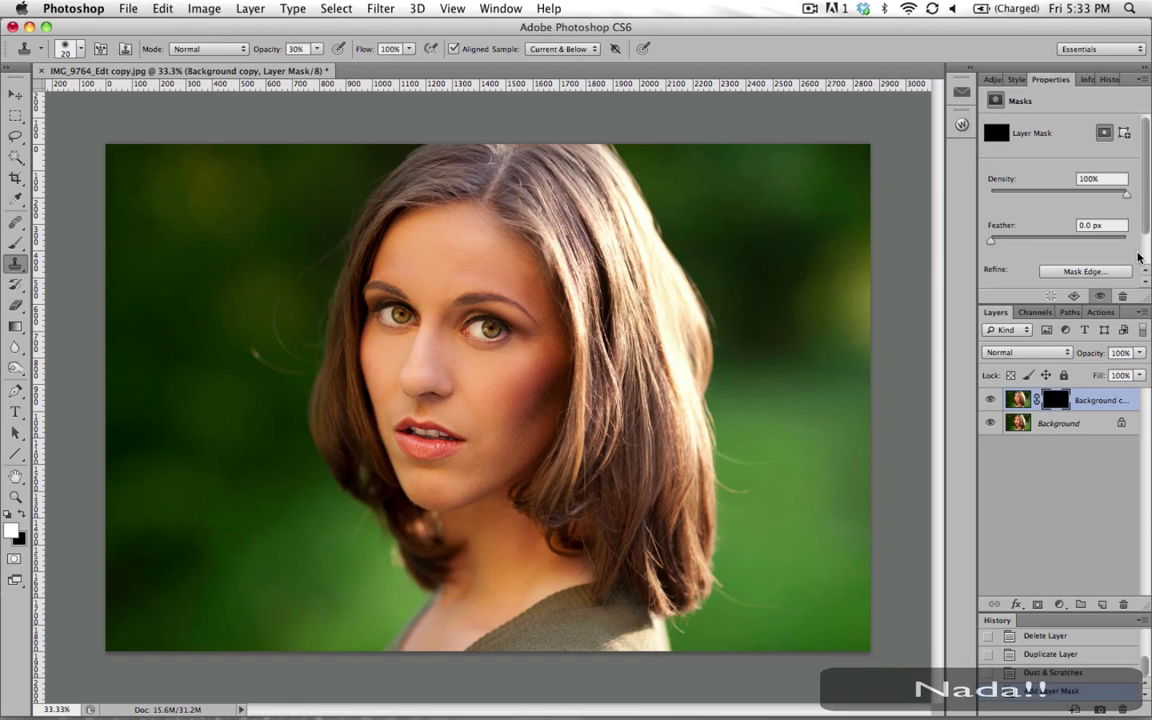
super+click(634, 467)
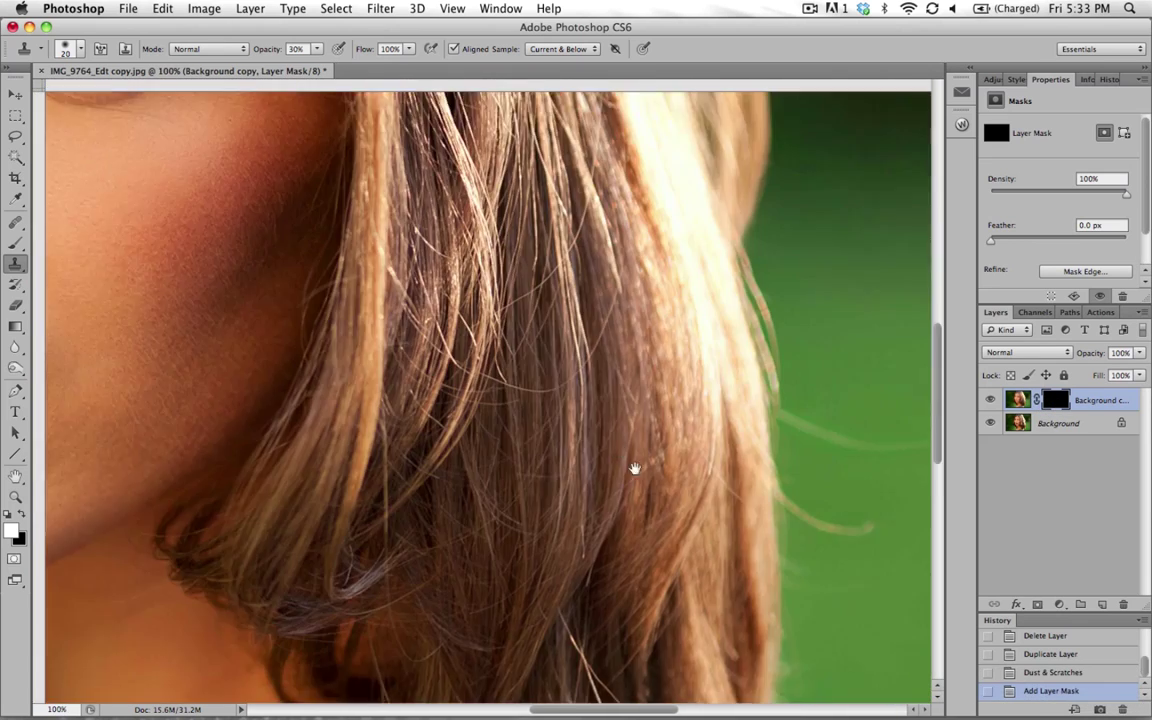
drag(634, 467, 453, 450)
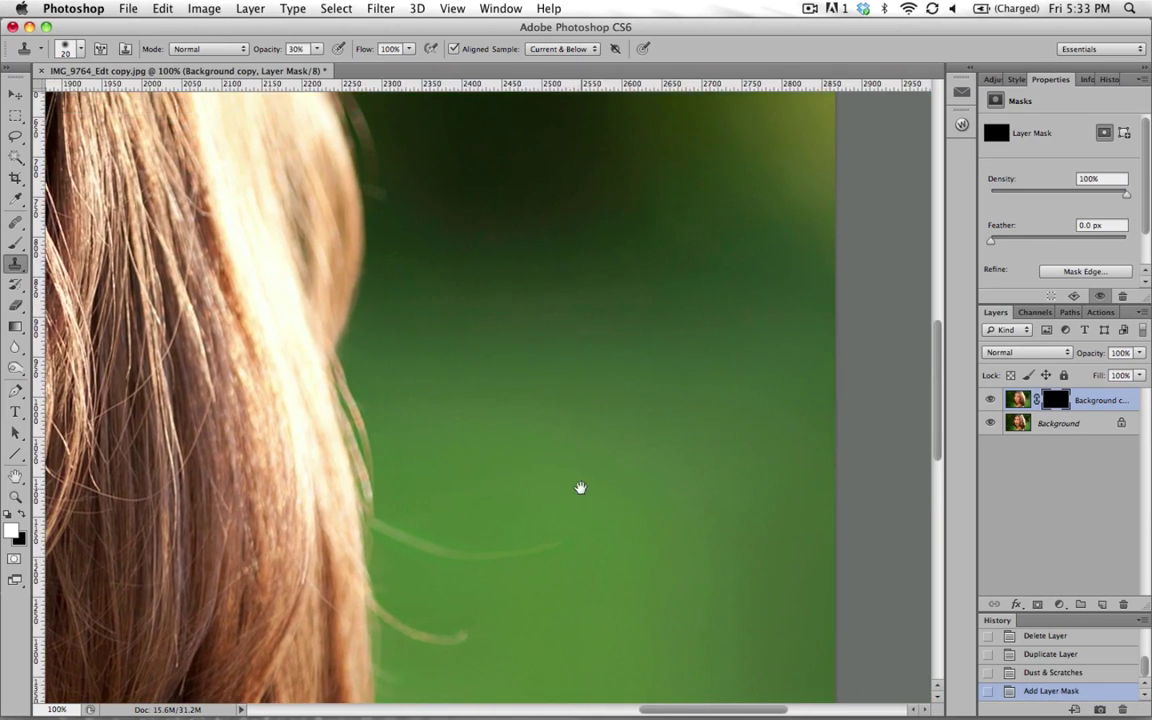
drag(580, 487, 576, 329)
mouse_move(653, 355)
mouse_down()
mouse_move(592, 591)
mouse_move(571, 496)
mouse_move(638, 519)
mouse_move(630, 427)
mouse_move(630, 455)
mouse_up()
Invert the mask inside a rectangular marquee on the background, then deselect.
key(m)
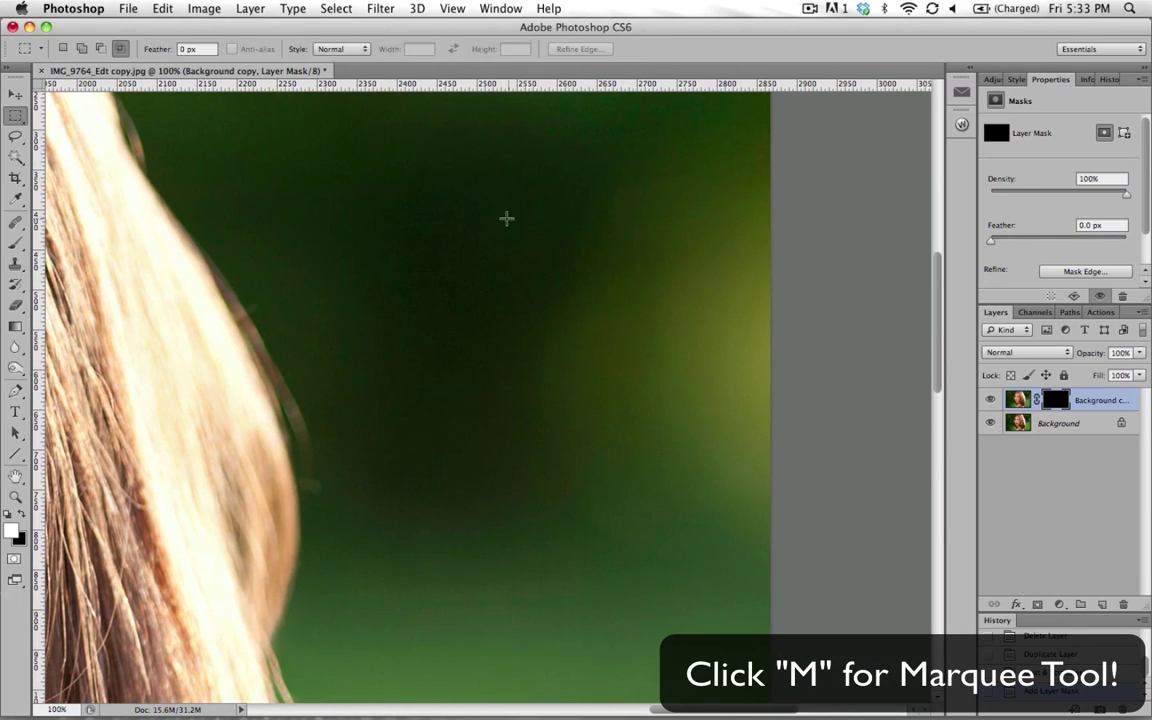
drag(485, 178, 655, 284)
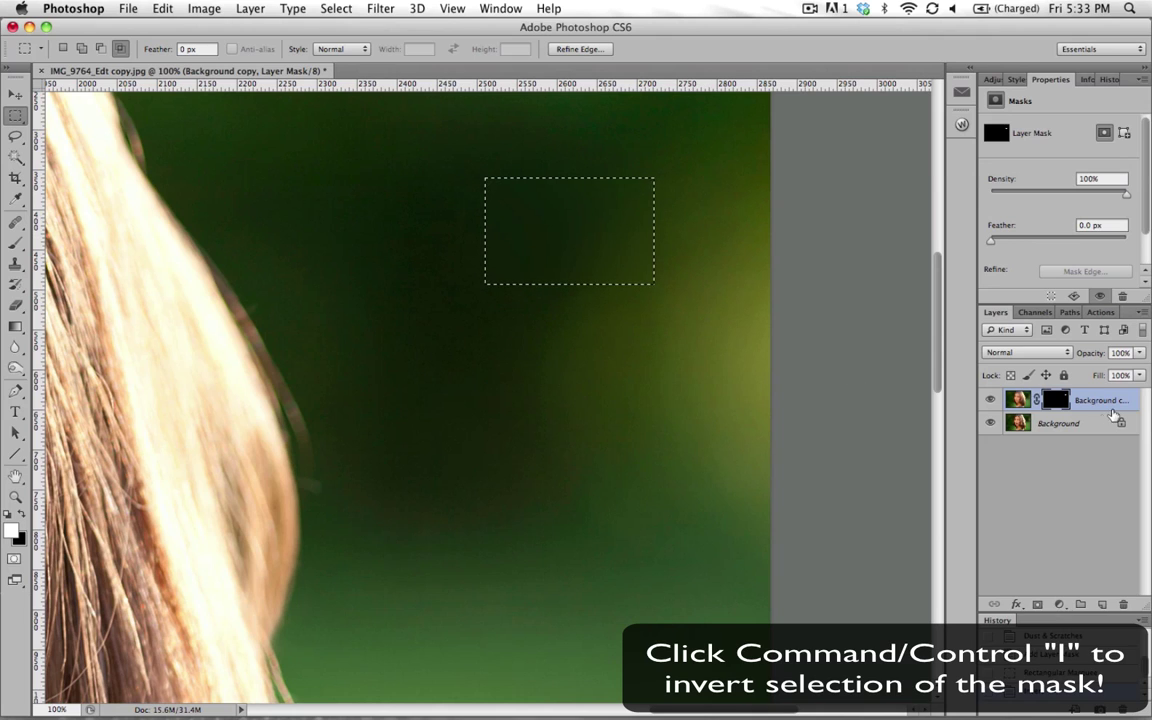
key(super+i)
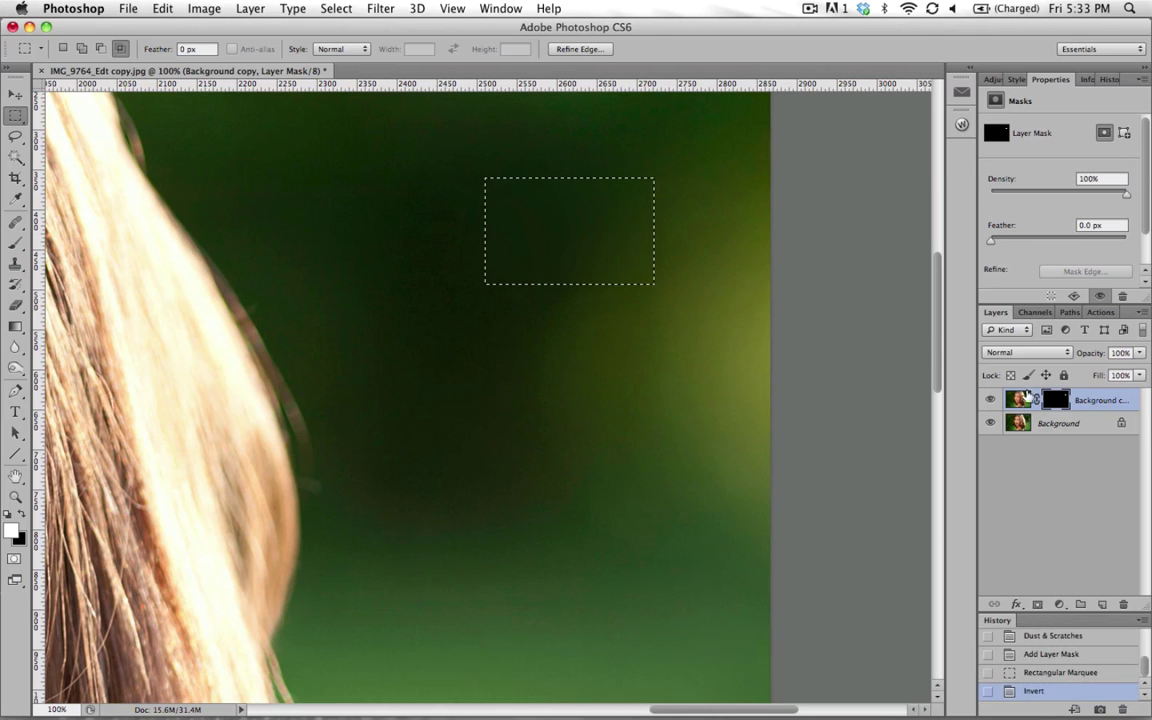
key(super+d)
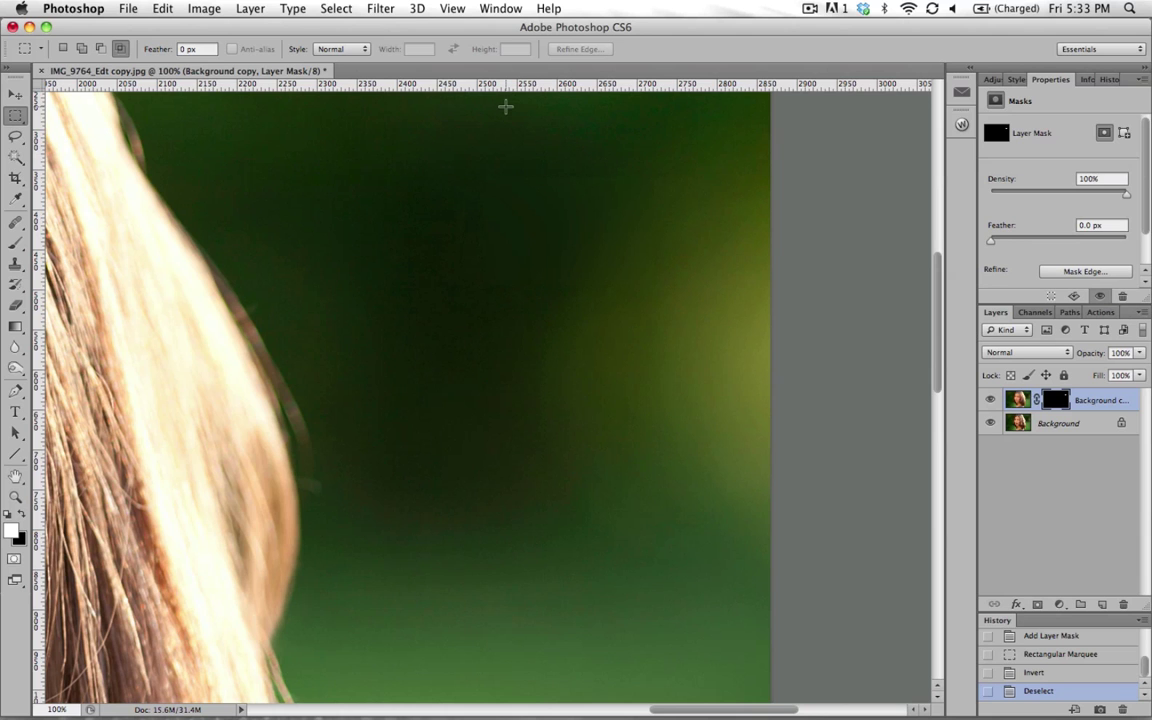
Zoom to 300% on the revealed patch and target the Background copy's image thumbnail.
key(super+plus)
key(super+plus)
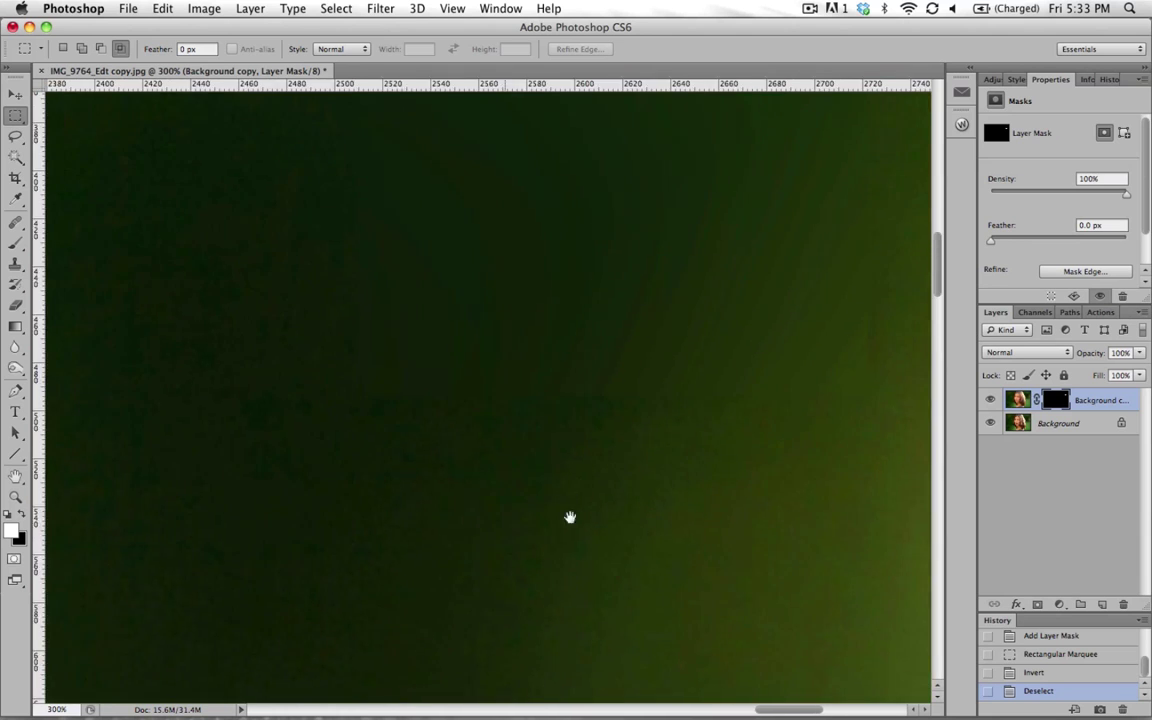
drag(569, 524, 509, 512)
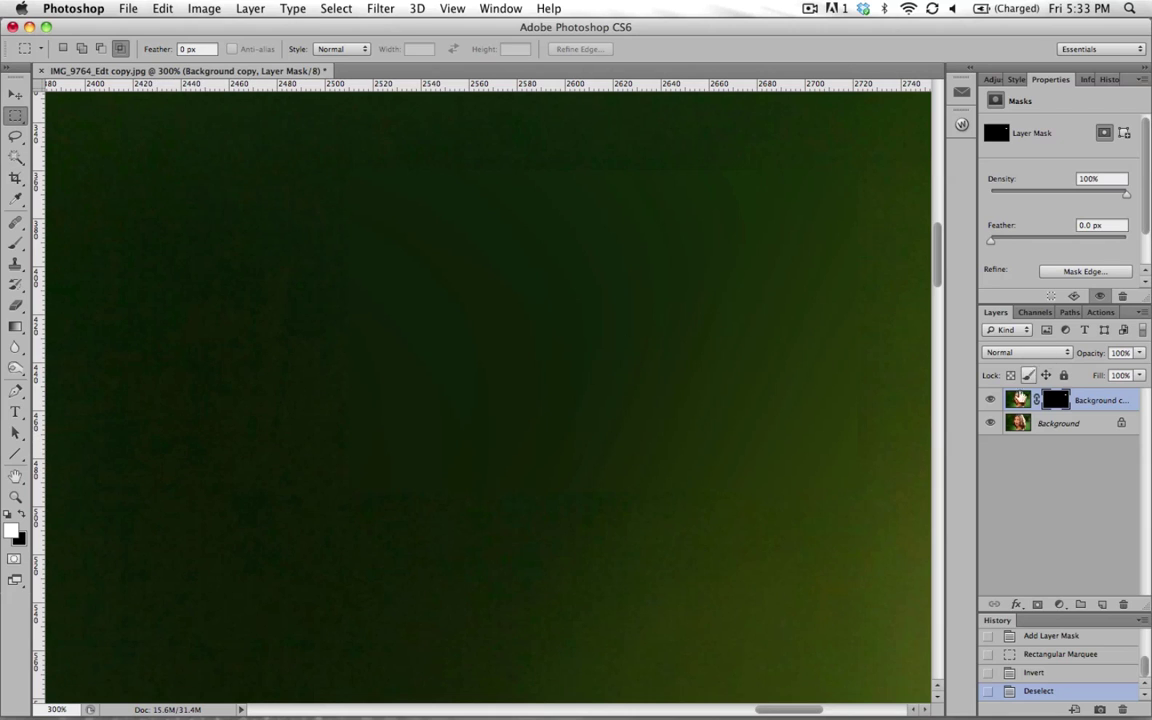
click(1018, 400)
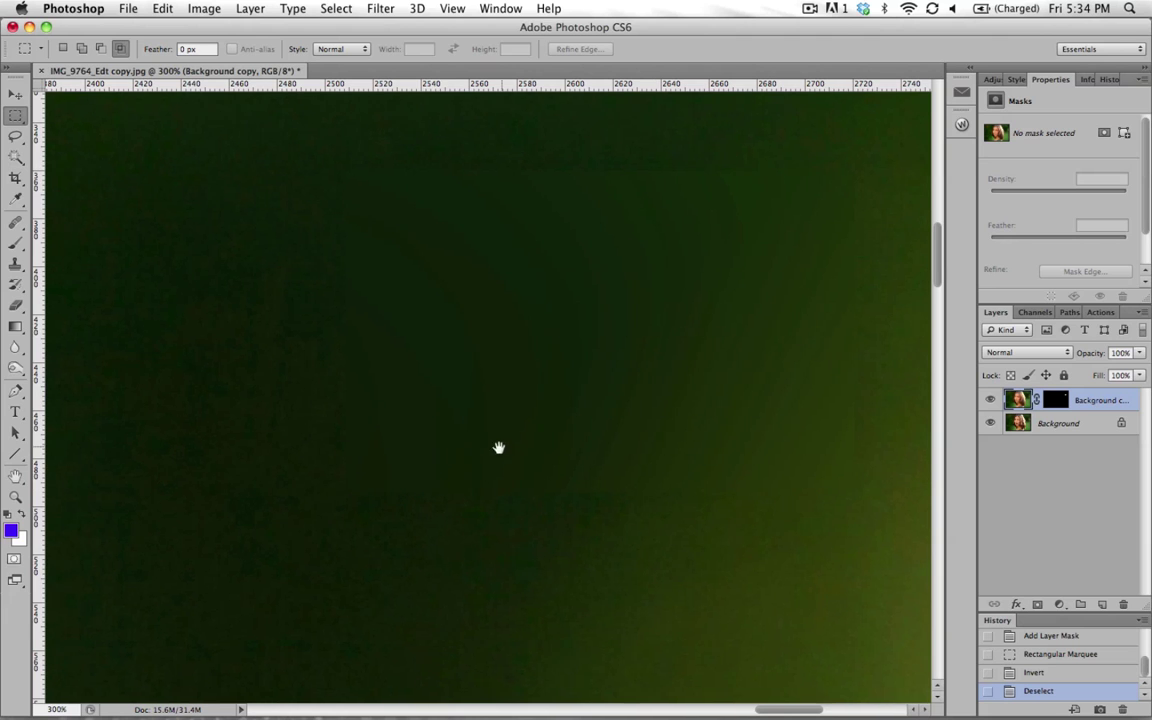
drag(466, 453, 311, 384)
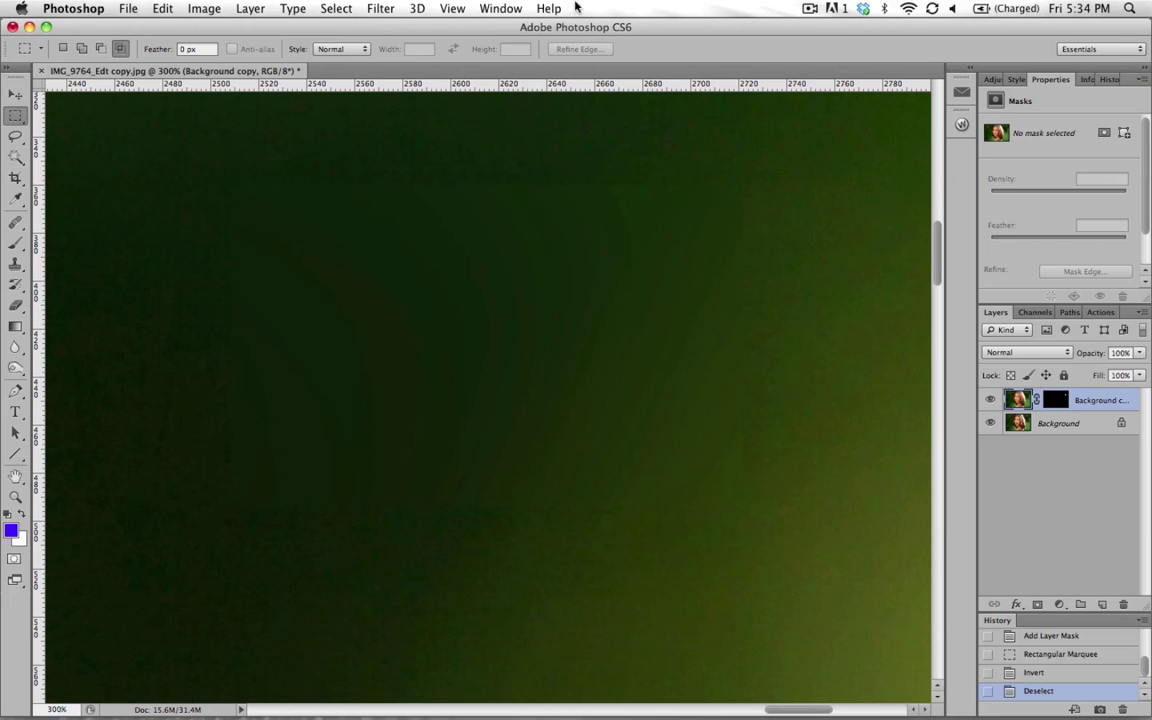
Open Add Noise and compare Gaussian and Uniform distributions with Monochromatic off.
click(372, 8)
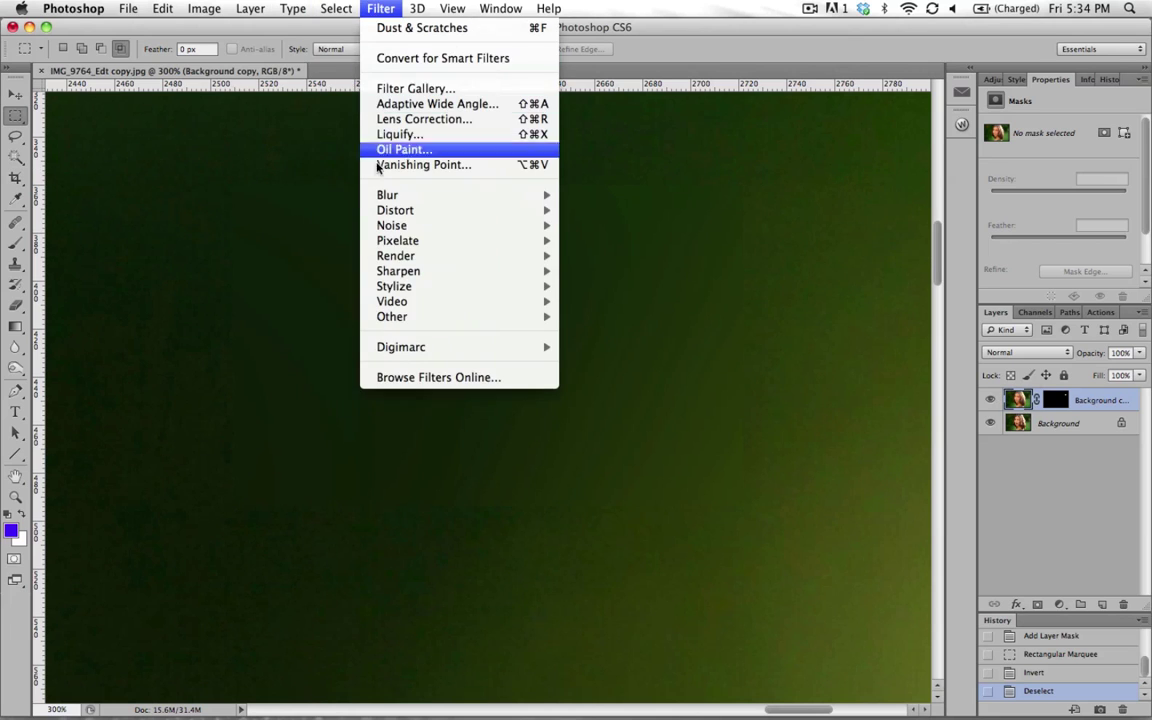
mouse_move(380, 227)
click(578, 225)
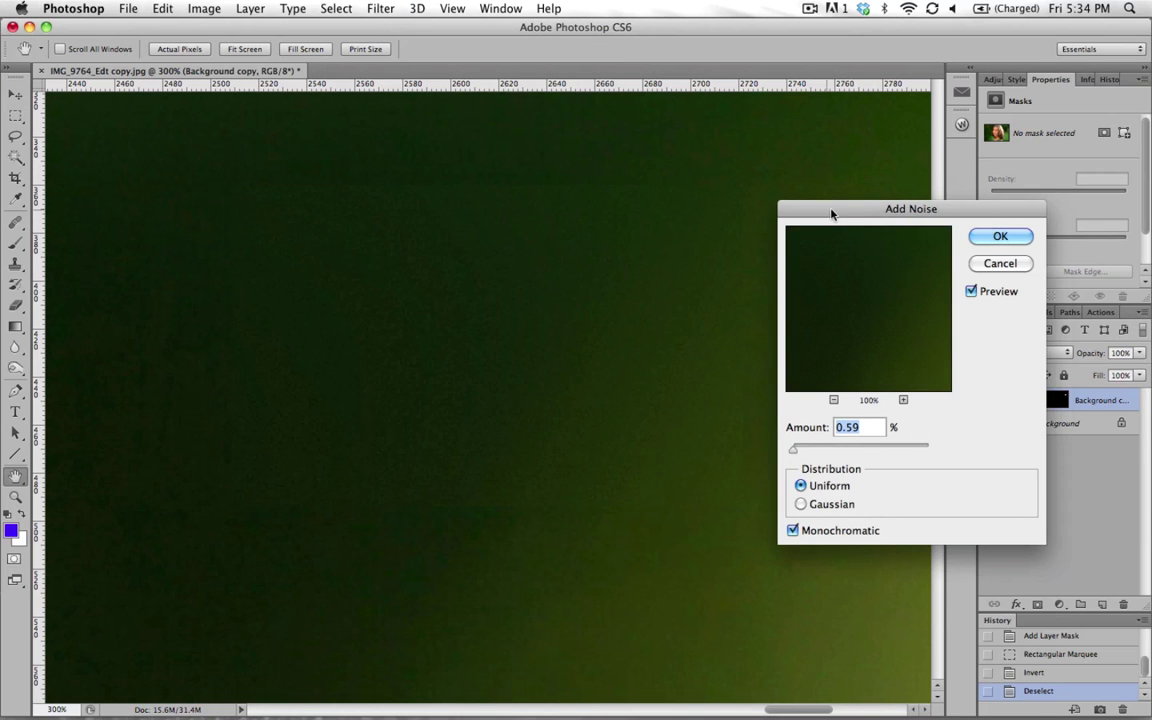
drag(835, 208, 914, 218)
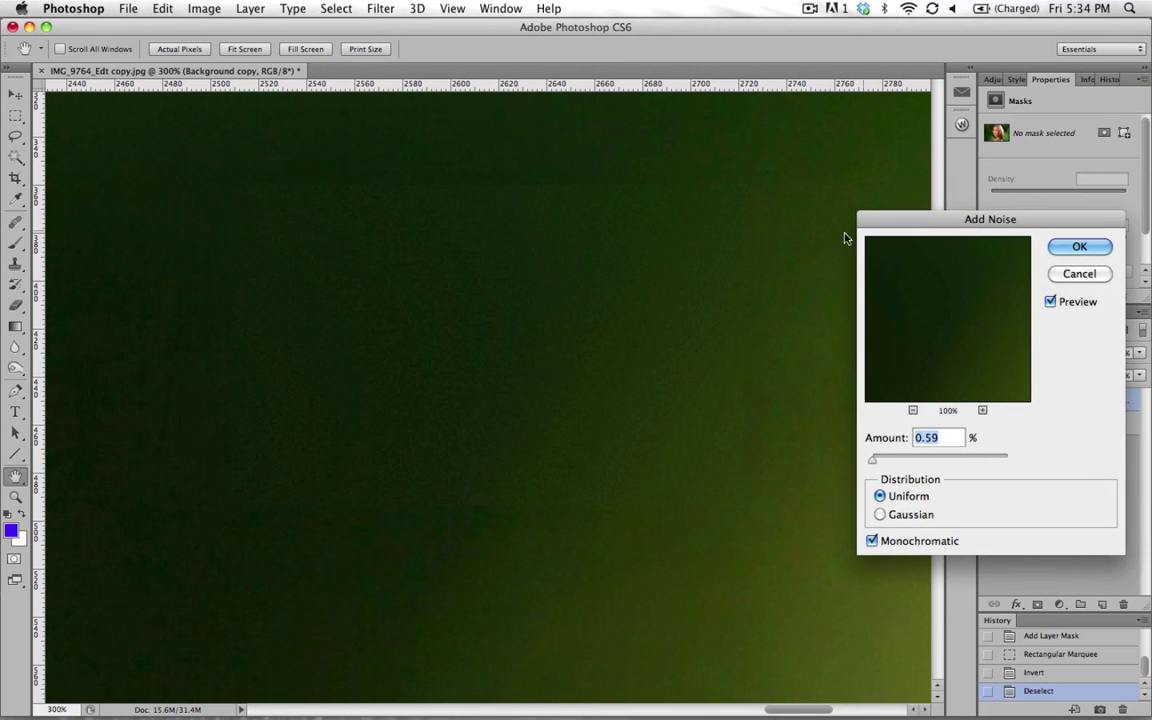
click(880, 515)
click(880, 496)
click(872, 541)
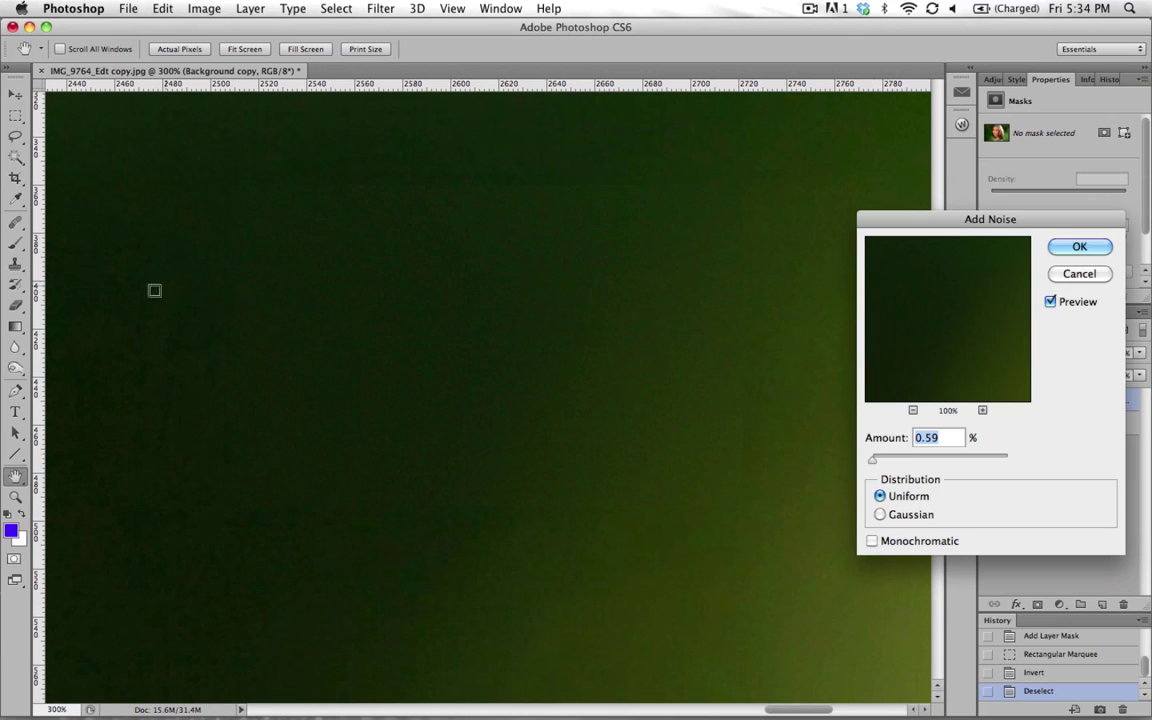
Apply Add Noise at 0.58%, Uniform, Monochromatic to the blurred copy.
key(Down)
click(941, 437)
double_click(941, 437)
text(.52)
key(Tab)
key(Up)
key(Up)
key(Up)
key(Up)
key(Up)
key(Up)
key(Up)
key(Up)
key(Up)
click(881, 515)
key(Down)
key(Down)
click(880, 496)
click(872, 541)
click(1079, 247)
key(m)
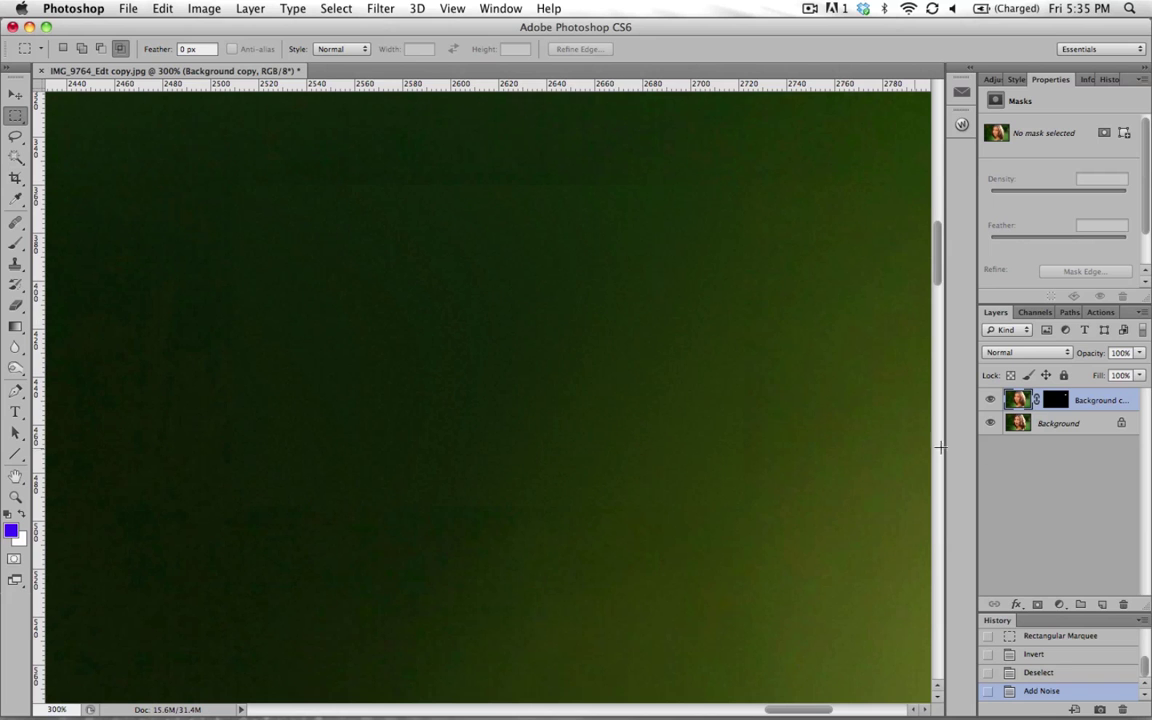
Alt-click the mask thumbnail to view it alone, zoom to 33.3%, and marquee the white patch.
alt+click(1055, 401)
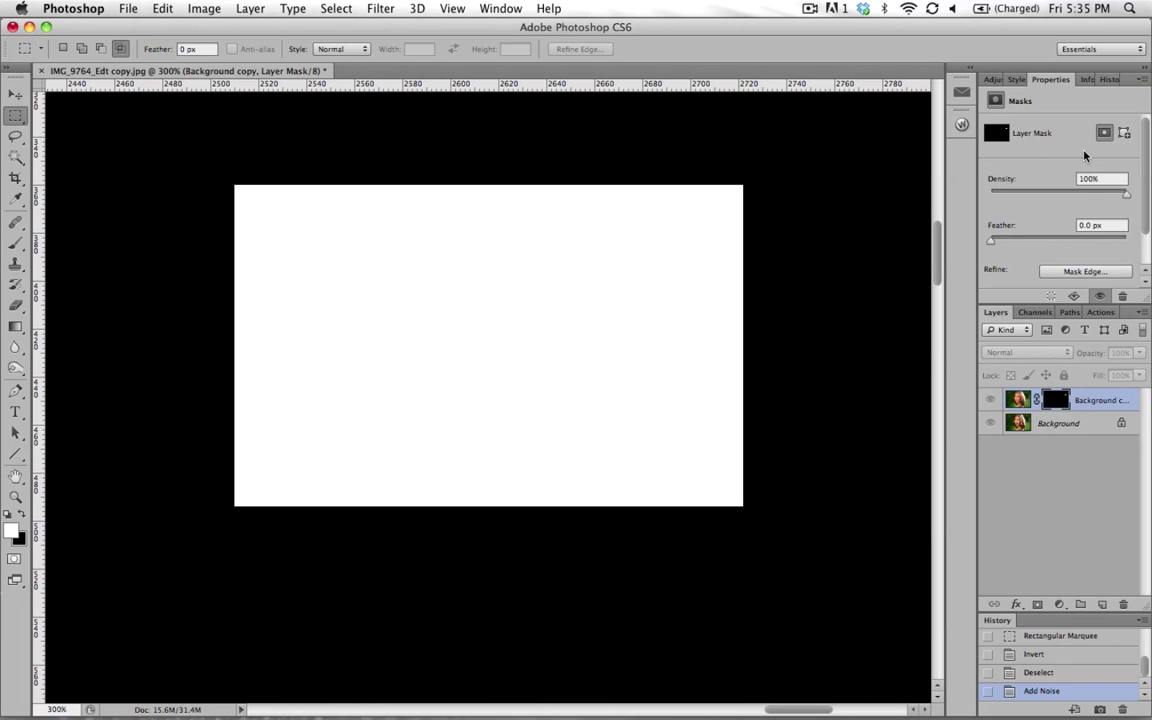
key(super+minus)
key(super+minus)
key(super+minus)
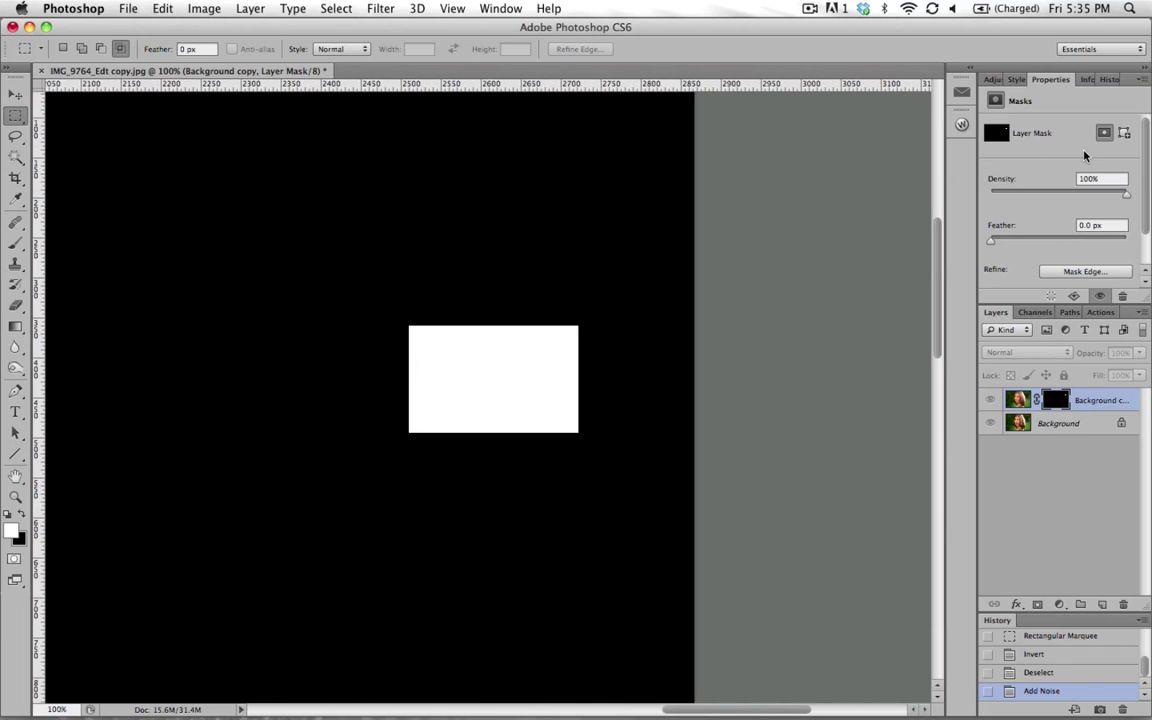
key(super+minus)
key(super+minus)
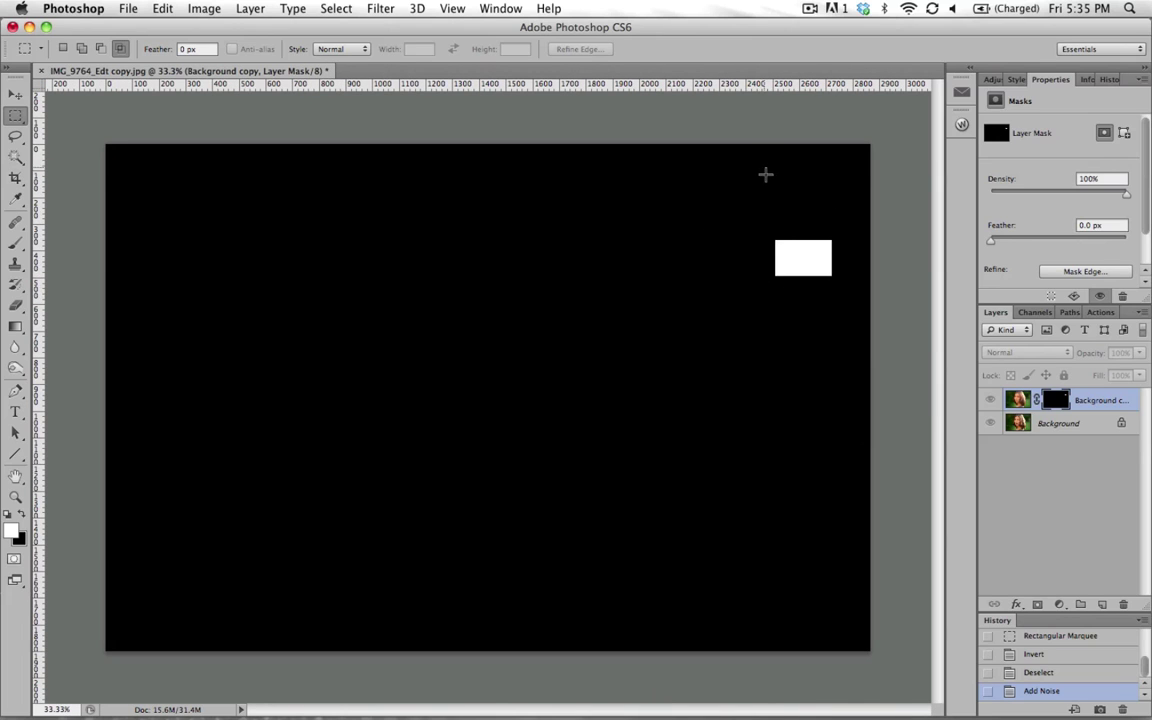
drag(756, 222, 848, 290)
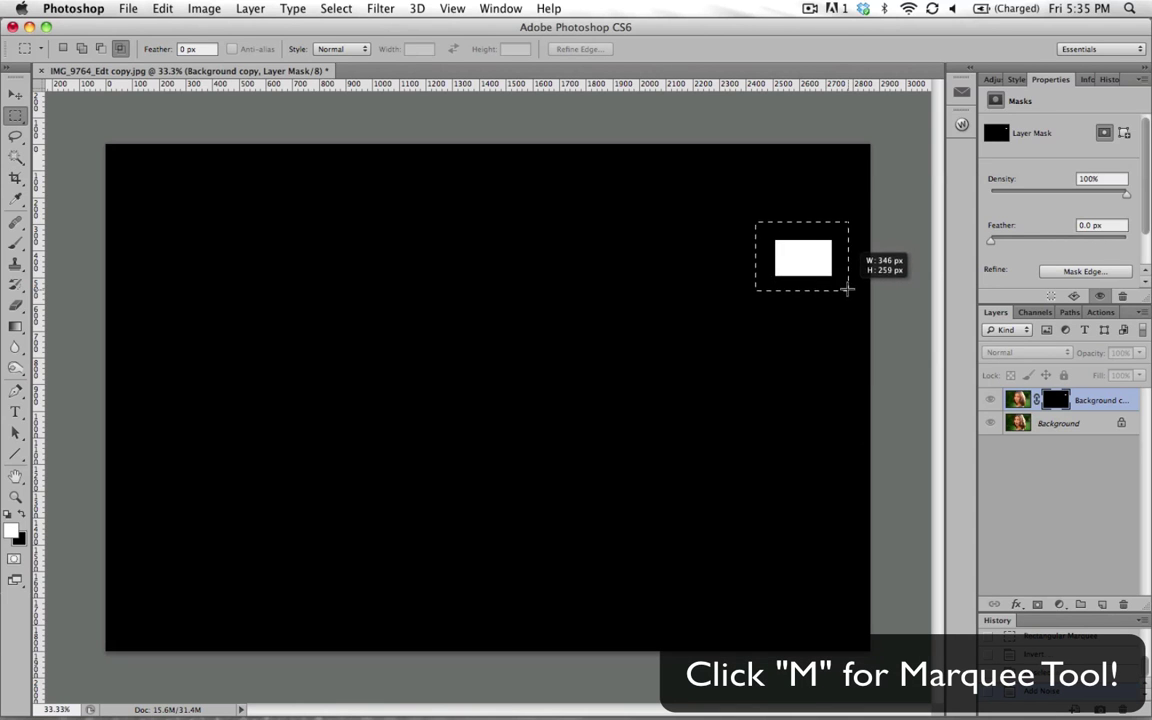
Fill the marquee around the white patch with Black using Edit > Fill, then deselect.
click(161, 9)
mouse_move(128, 9)
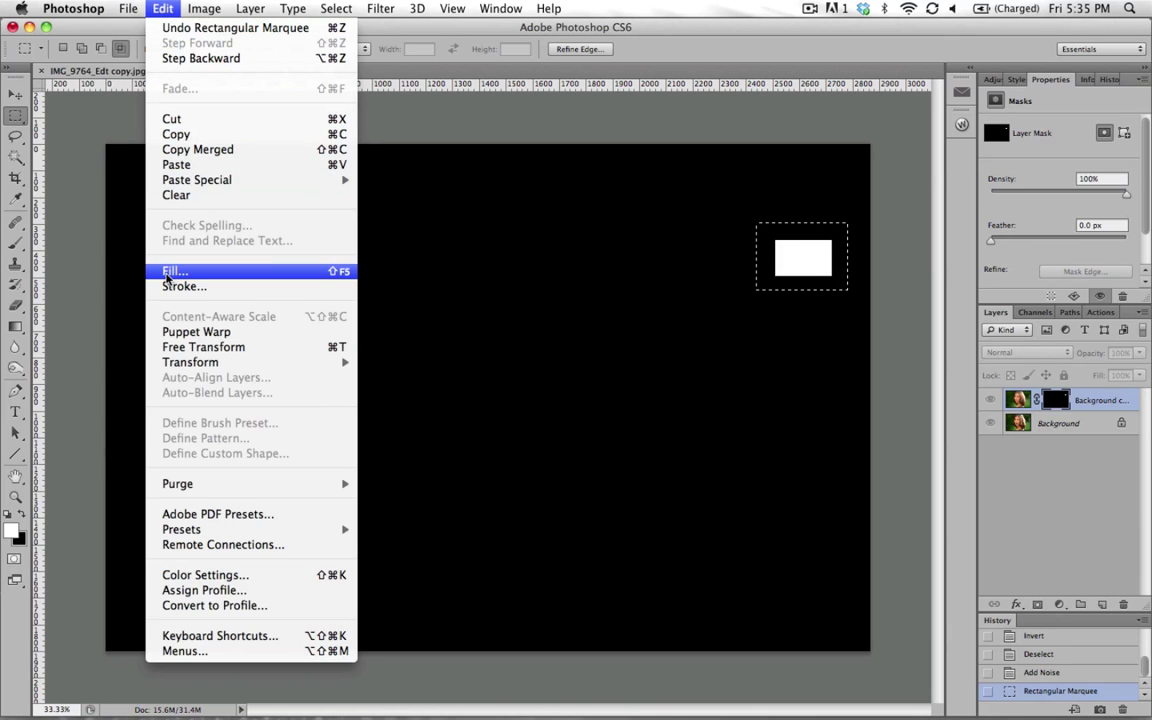
click(166, 273)
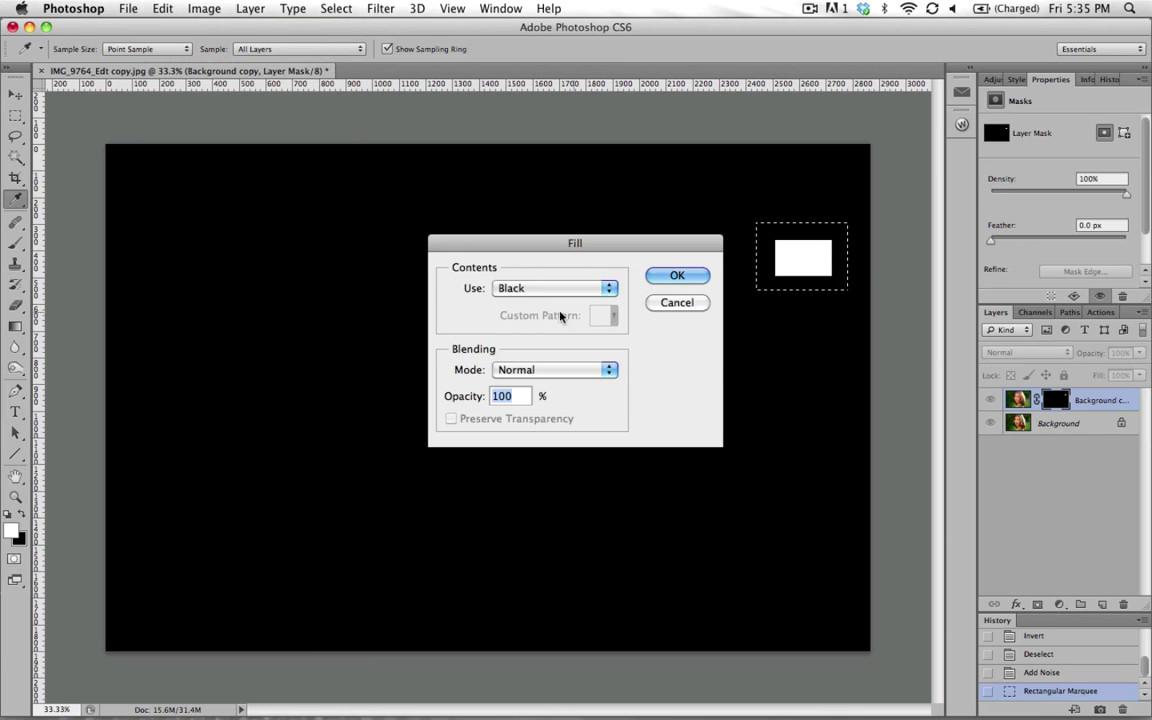
click(512, 289)
click(512, 289)
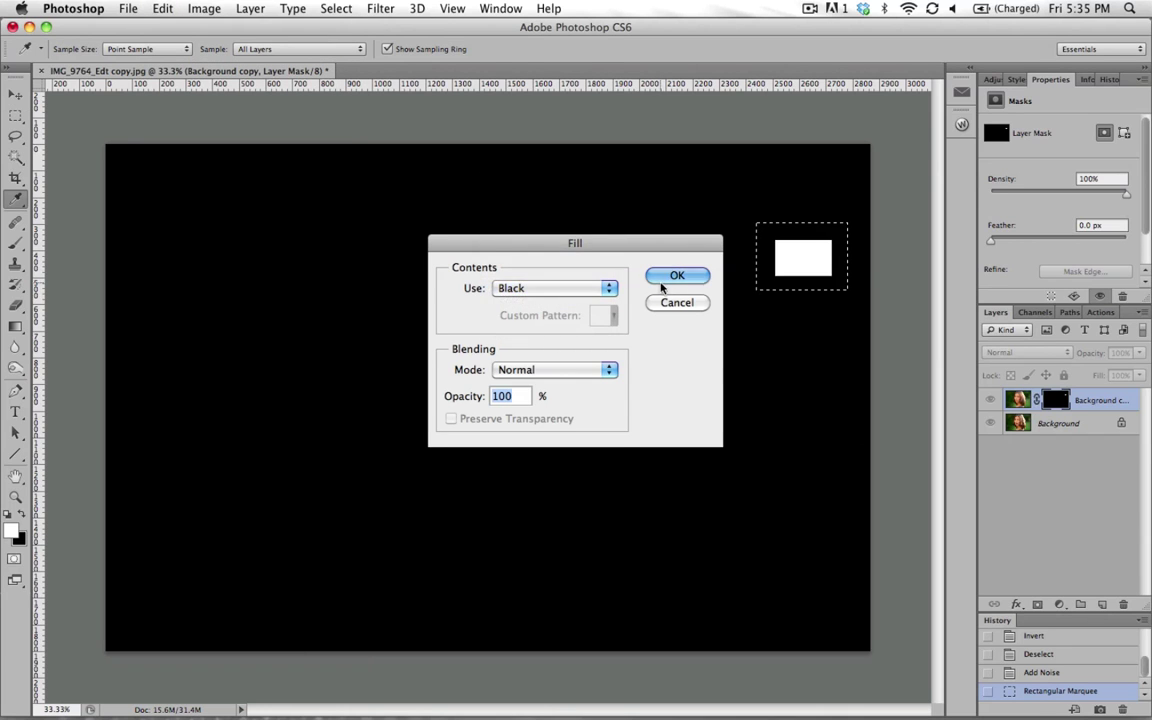
click(662, 280)
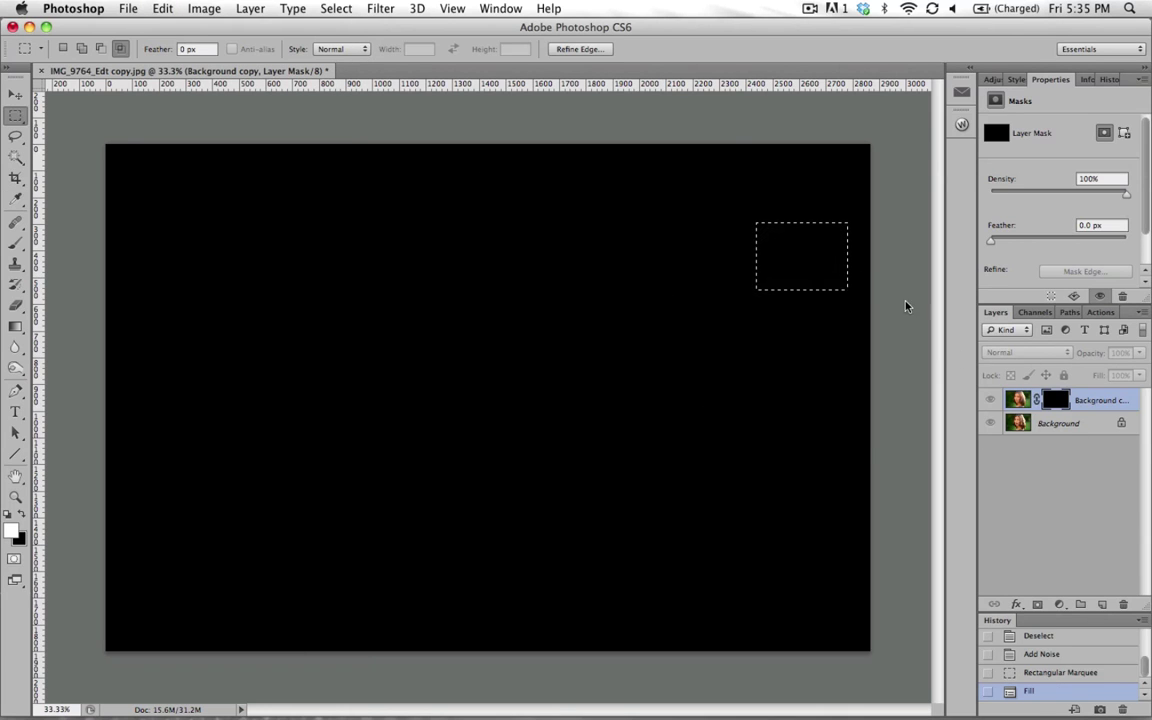
click(761, 265)
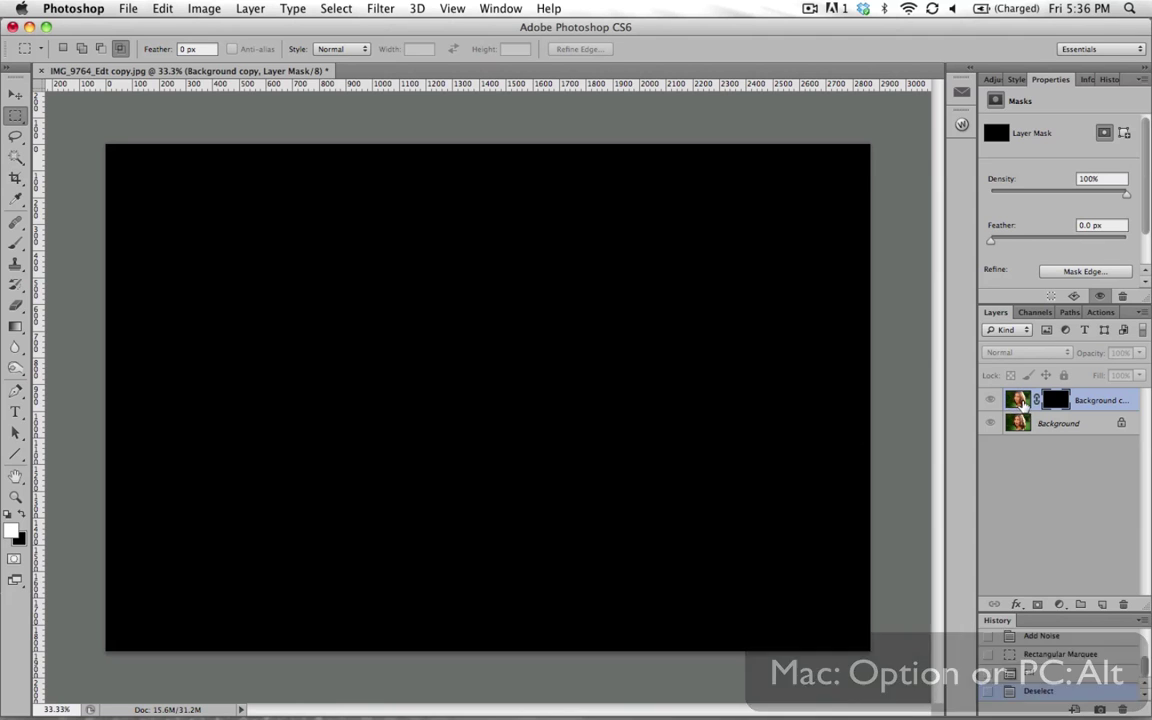
Return to the composite view, target the mask, and invert it twice so it ends black.
click(1017, 399)
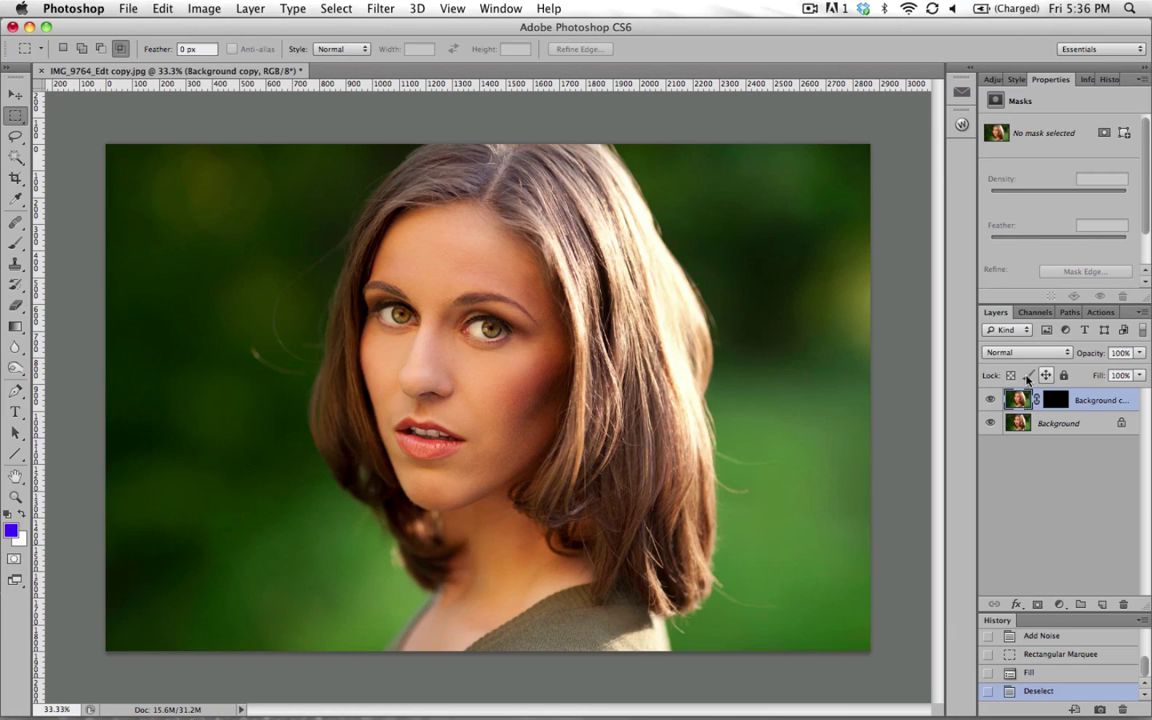
click(1055, 400)
key(super+i)
key(super+i)
key(super+i)
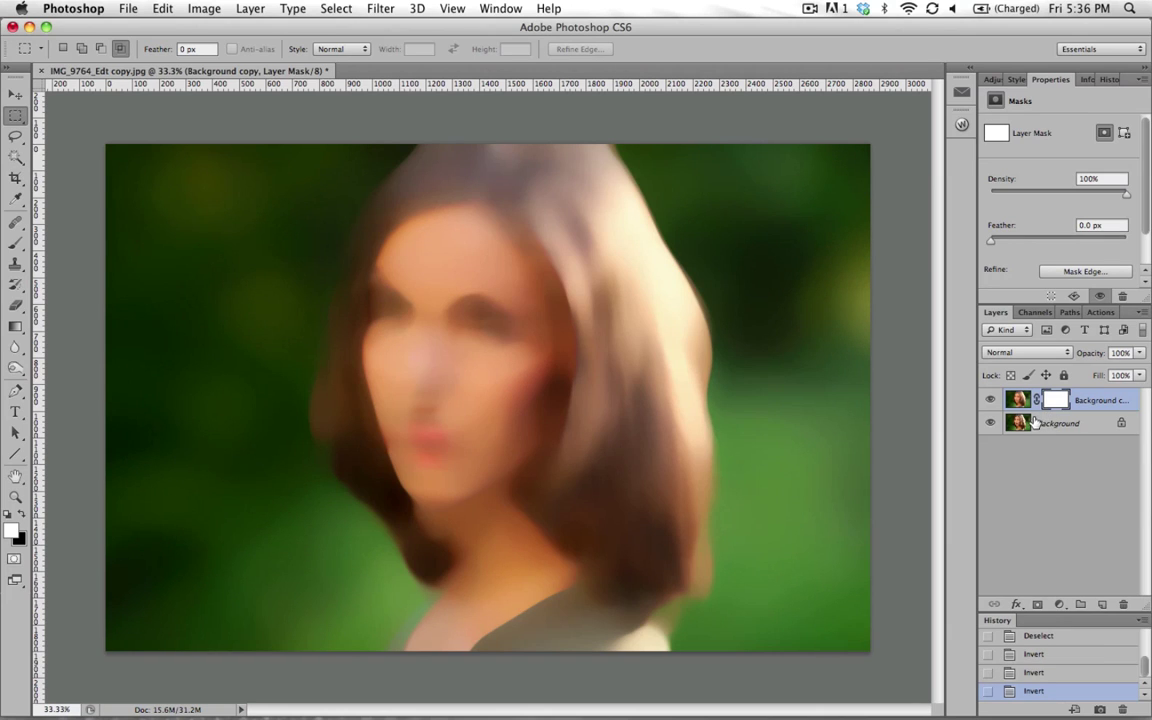
key(super+i)
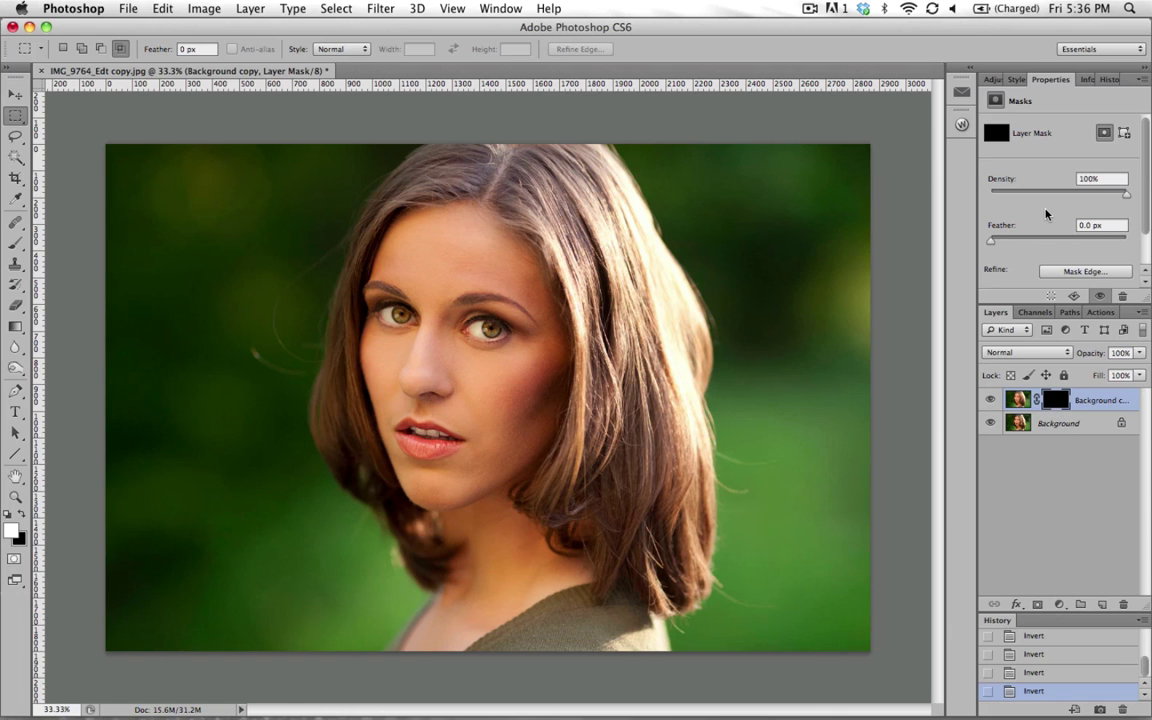
key(super+plus)
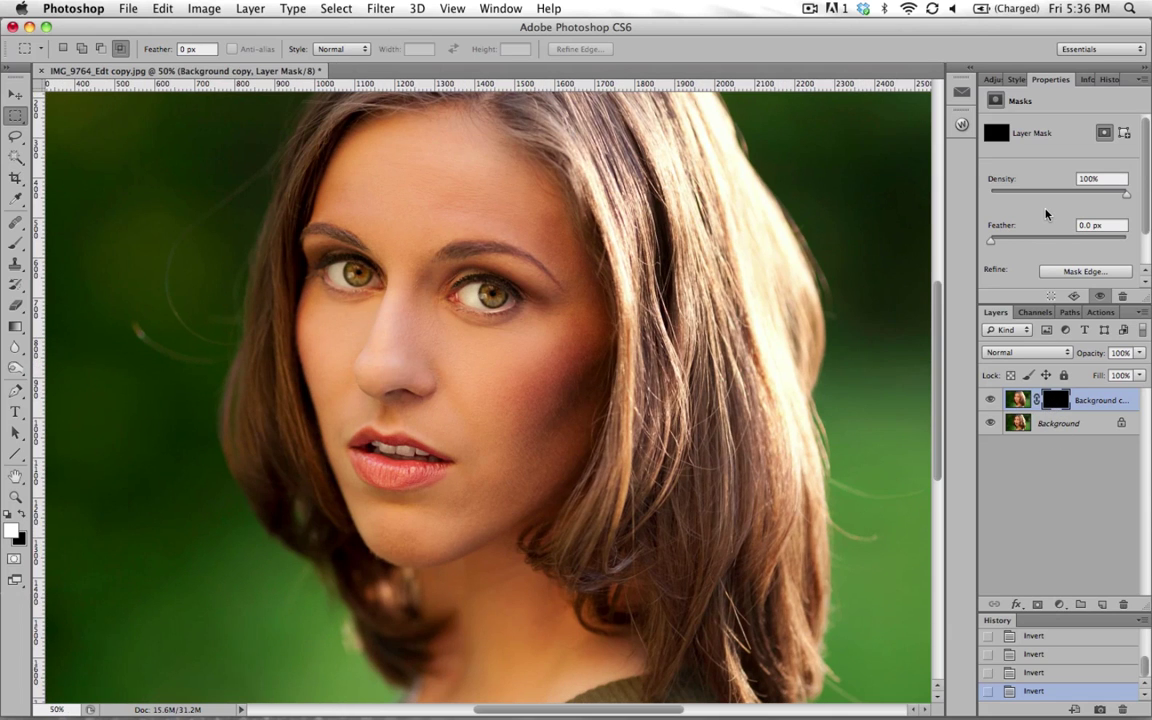
scroll(677, 441, down, 5)
scroll(677, 441, right, 5)
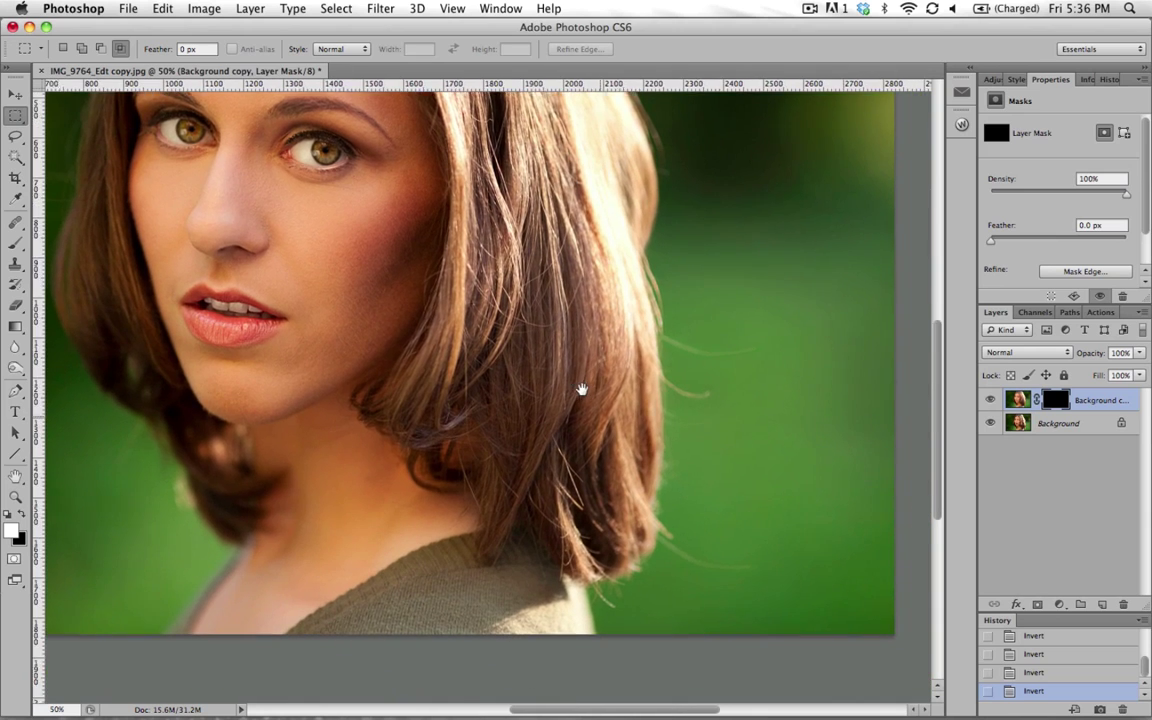
Paint white on the mask with a 70-pixel brush along the right hair edge.
key(b)
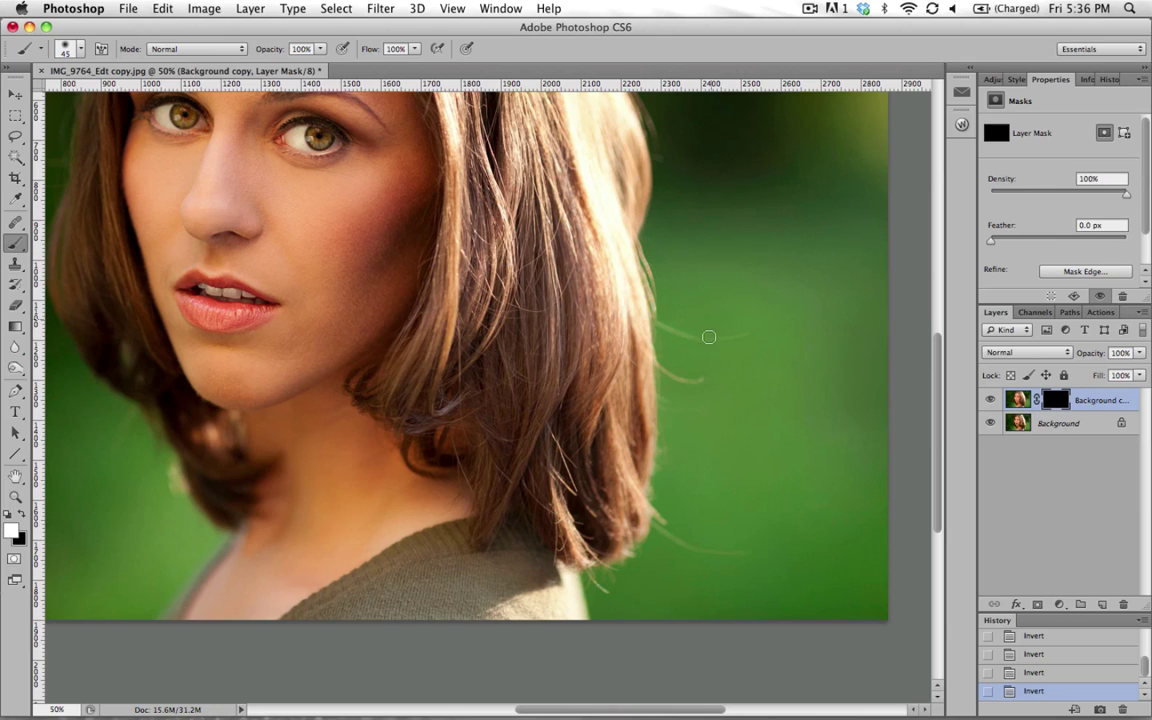
drag(718, 337, 728, 329)
key(bracketright)
key(bracketright)
key(bracketright)
drag(612, 300, 596, 284)
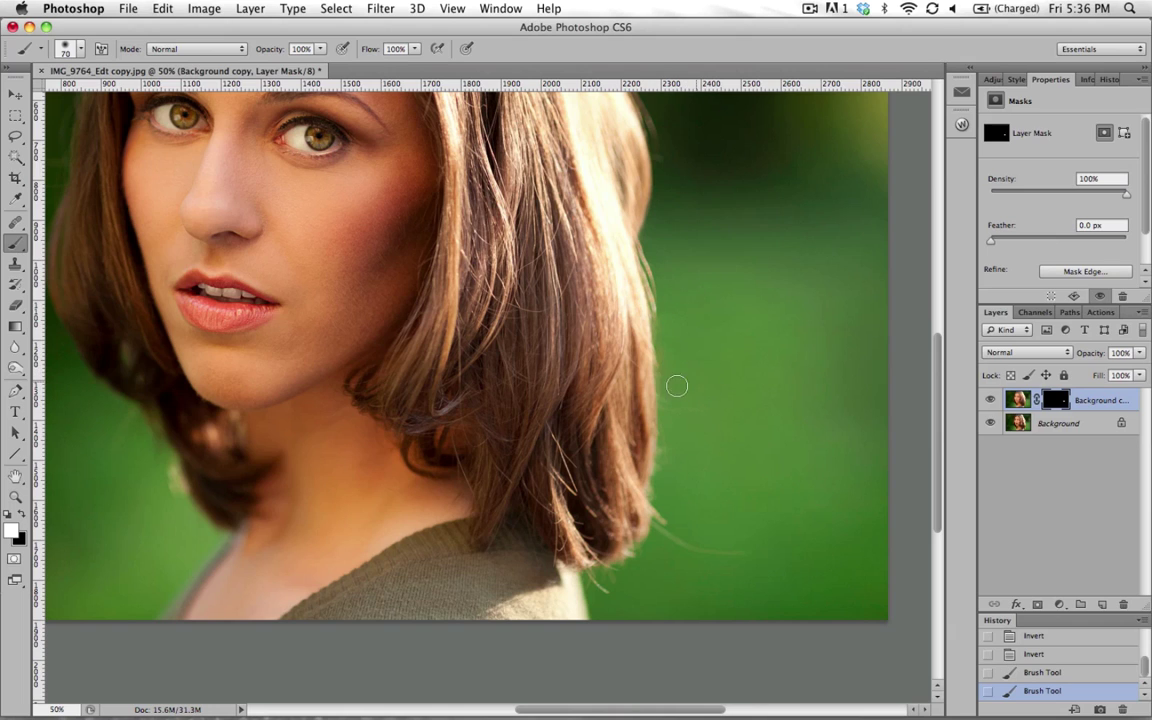
drag(672, 359, 674, 535)
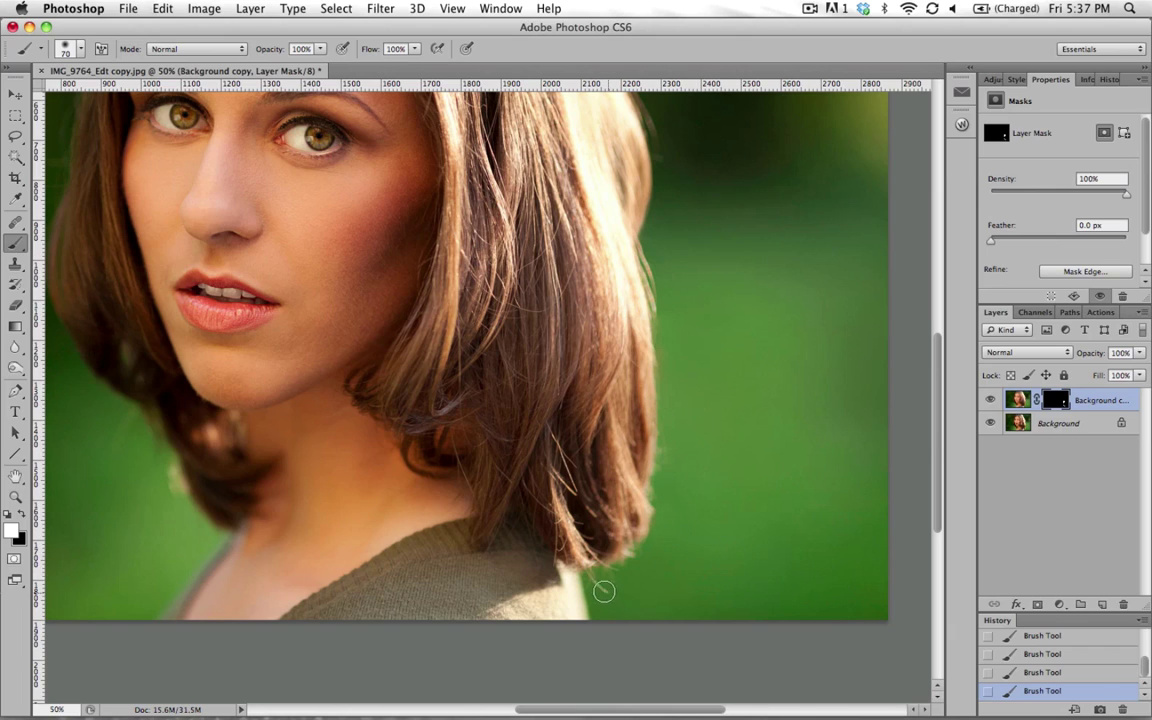
Paint white over the stray hairs on the left side of the hair.
scroll(715, 380, up, 5)
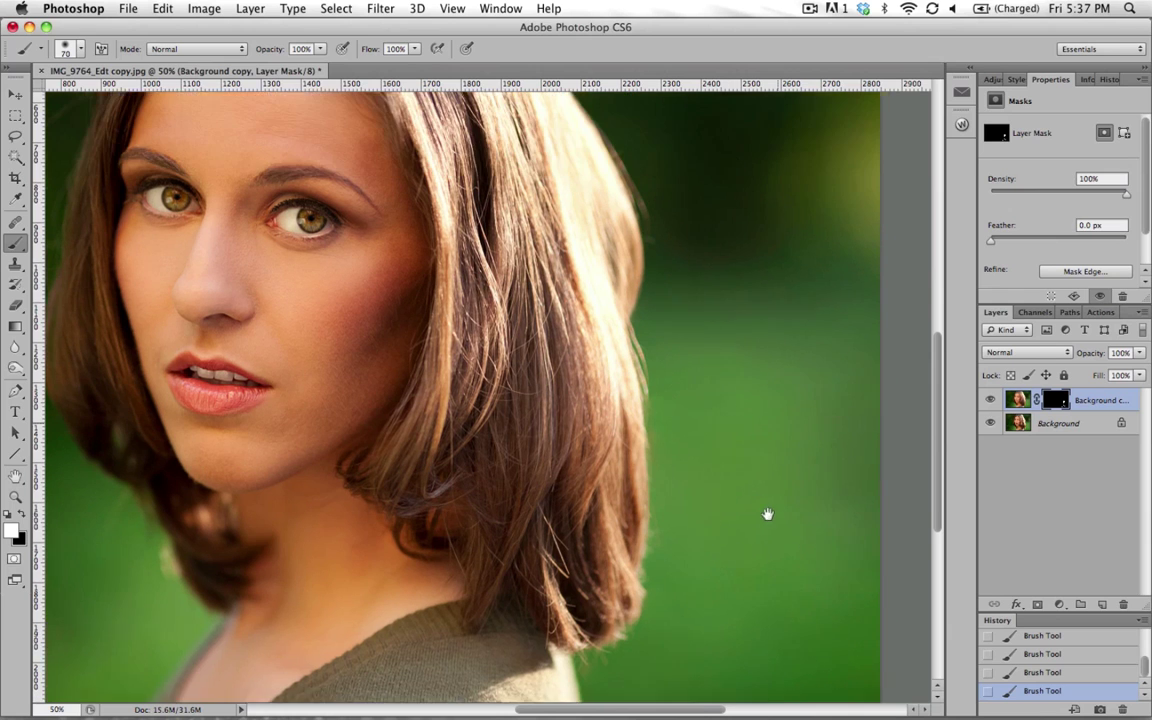
scroll(761, 393, up, 6)
scroll(761, 393, left, 3)
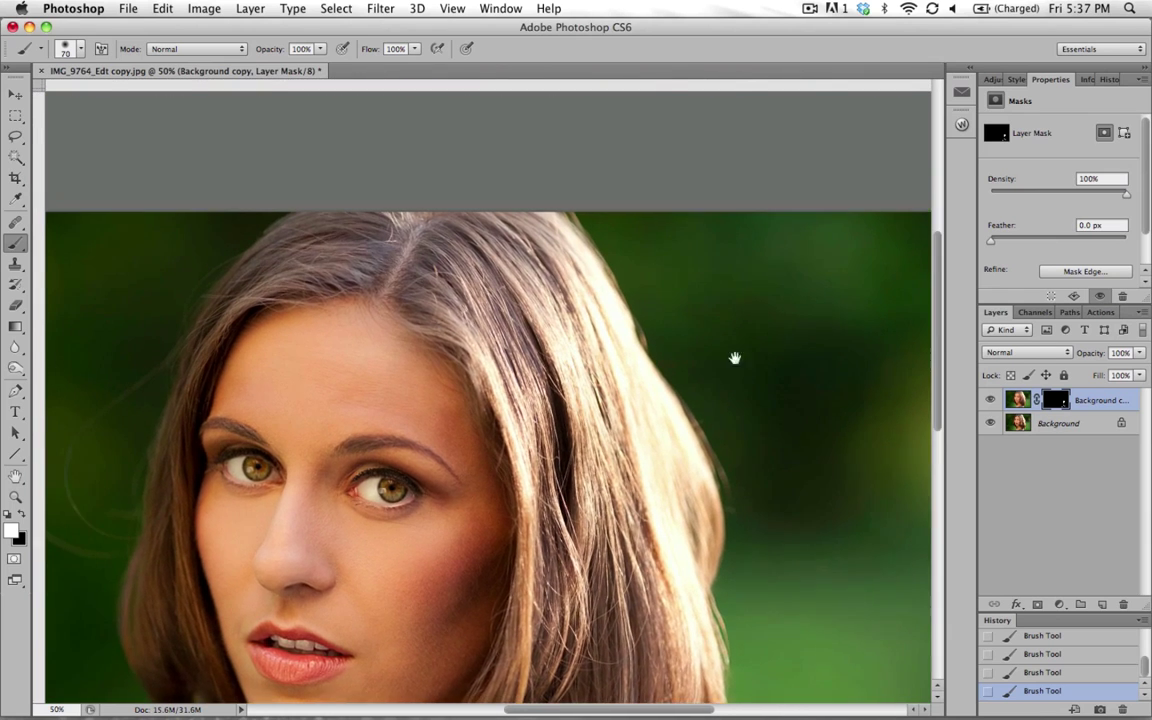
scroll(799, 318, down, 4)
scroll(799, 318, left, 10)
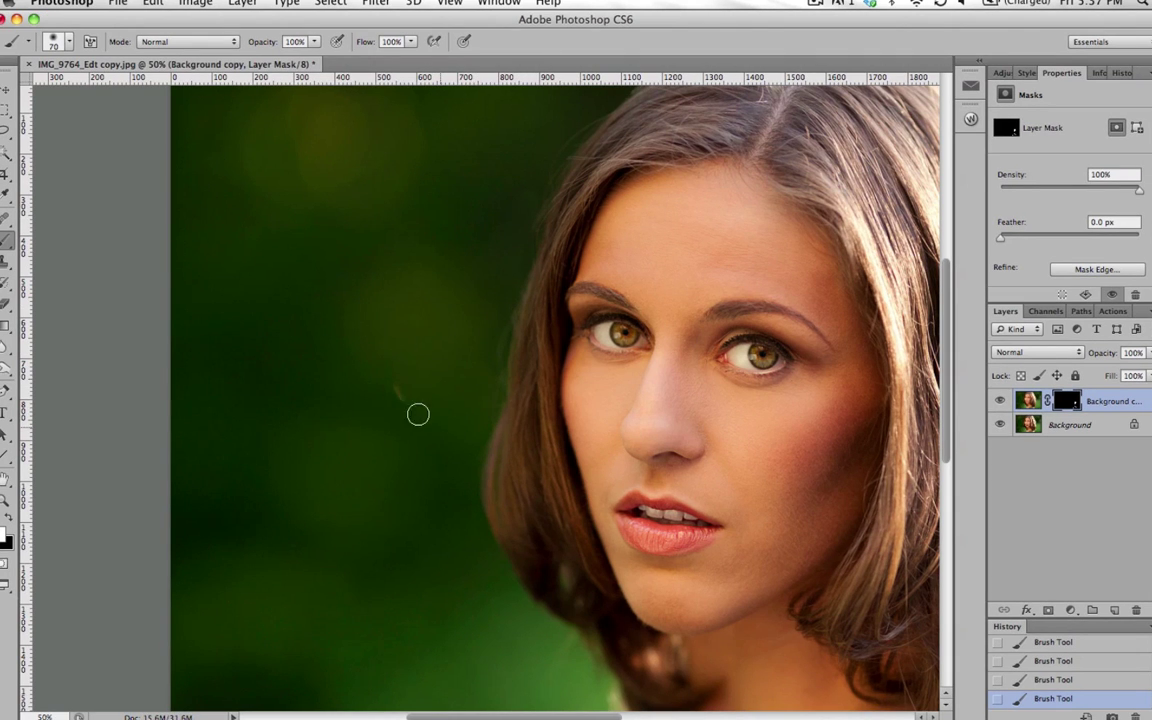
scroll(420, 460, down, 3)
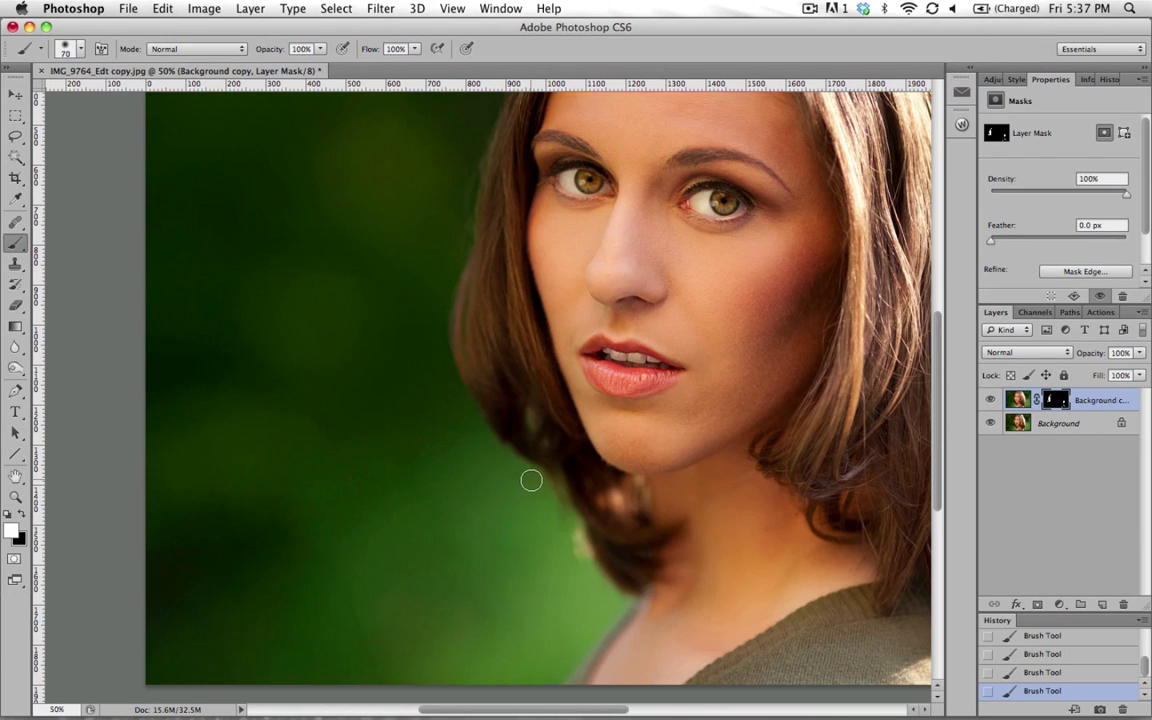
drag(565, 560, 568, 535)
key(super+minus)
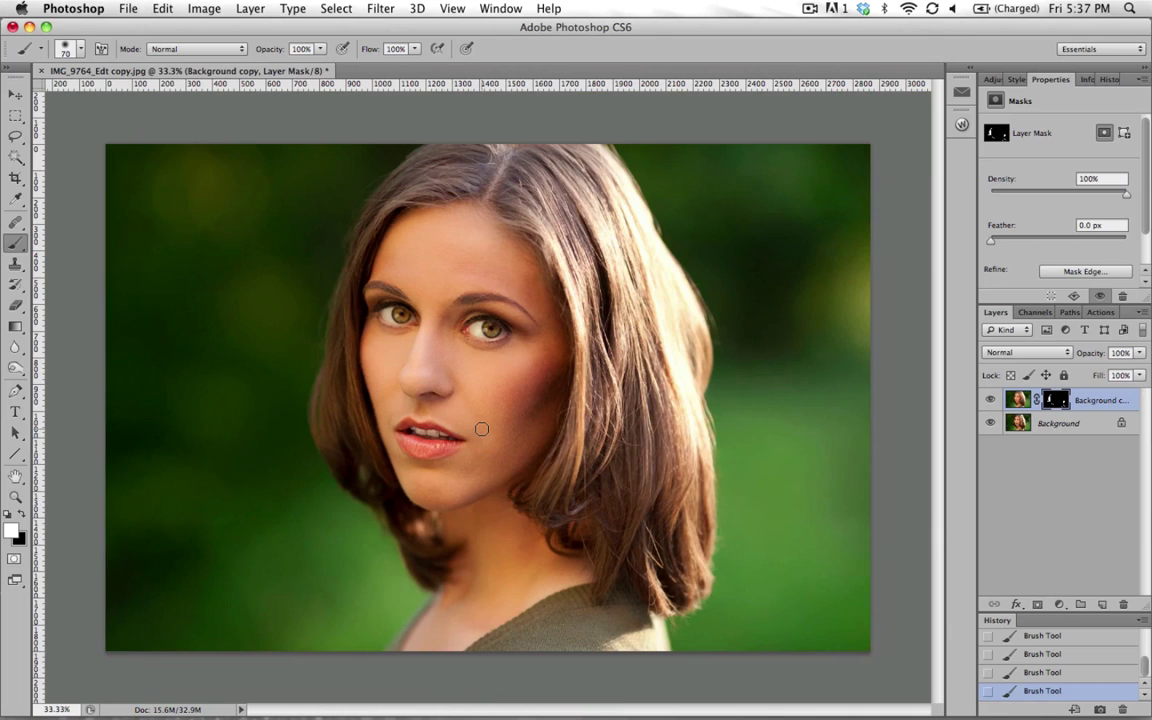
click(990, 399)
click(991, 399)
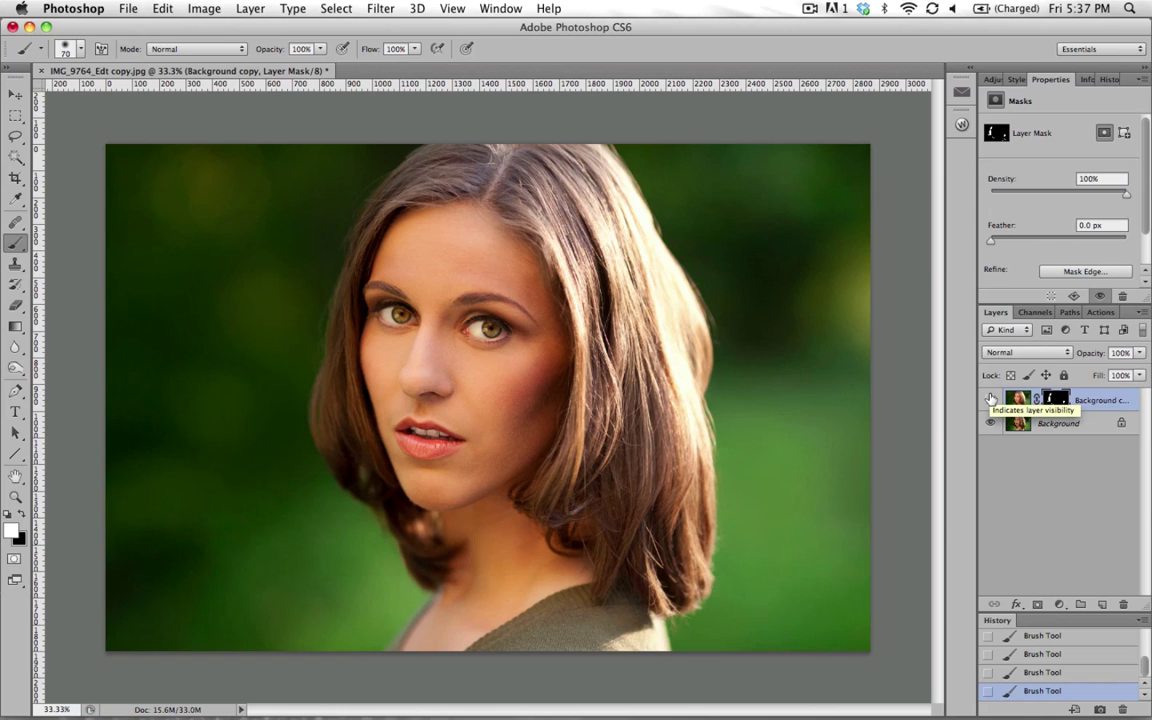
key(super+equal)
key(super+equal)
key(super+equal)
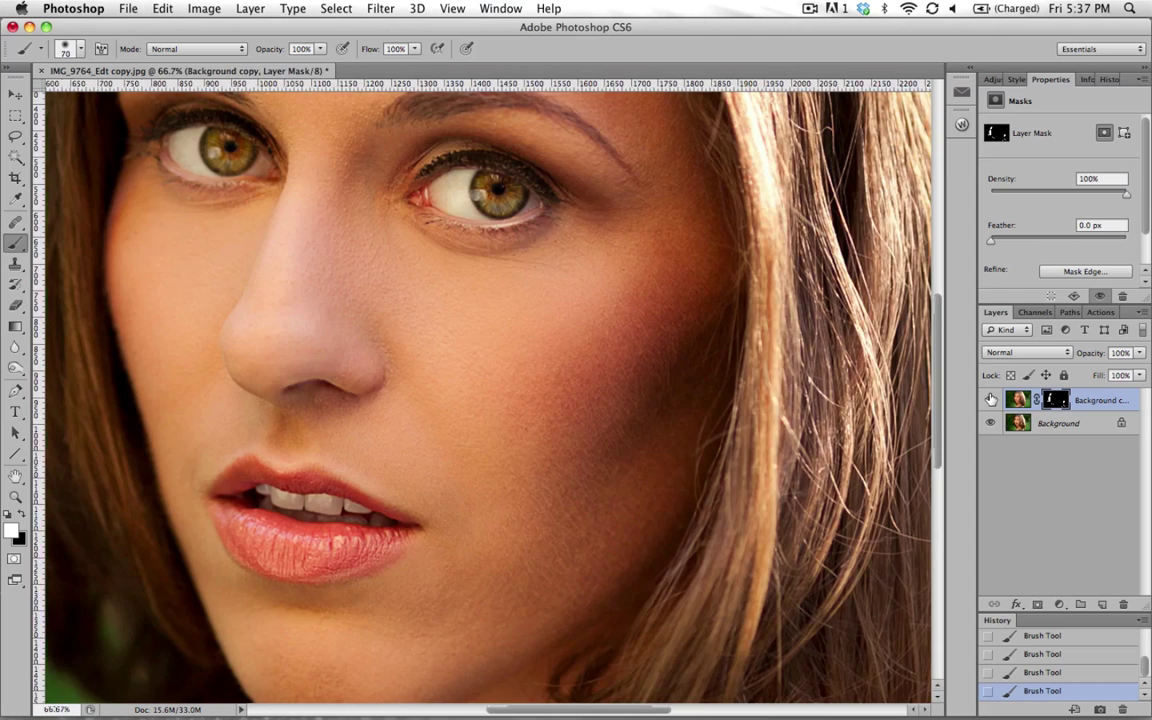
scroll(622, 350, down, 10)
scroll(622, 350, right, 10)
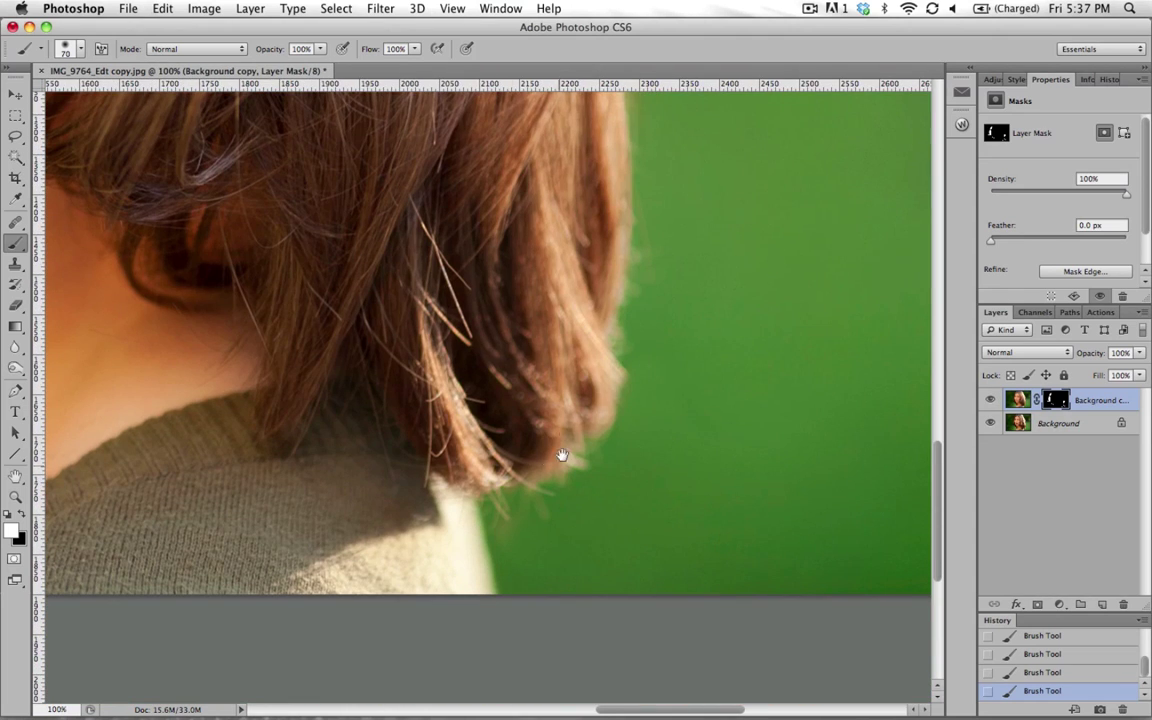
scroll(489, 476, up, 5)
scroll(489, 476, right, 3)
key(super+r)
scroll(478, 494, up, 5)
scroll(478, 494, right, 2)
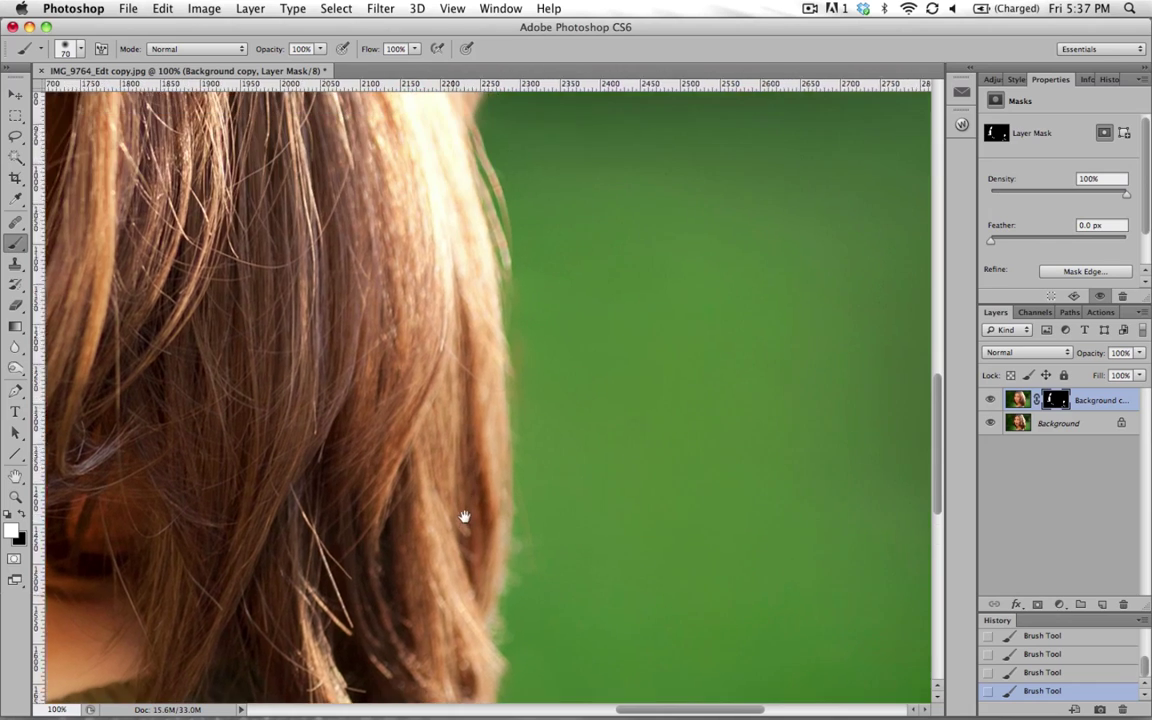
scroll(429, 387, up, 10)
scroll(429, 387, left, 5)
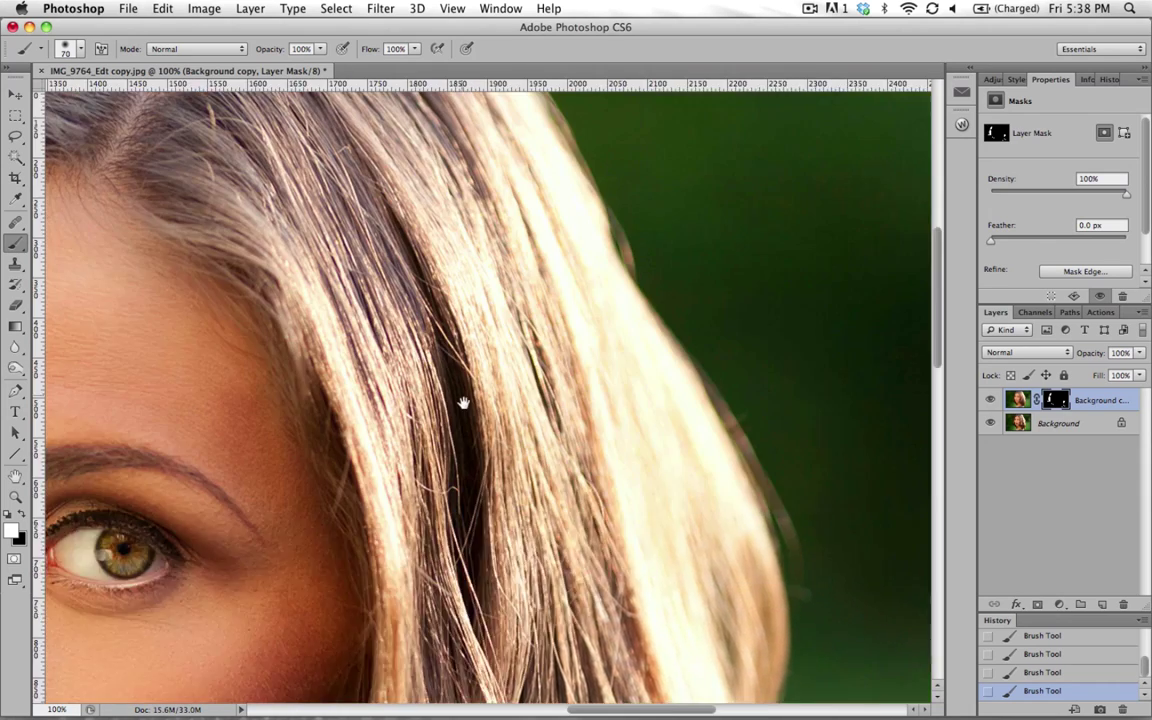
scroll(620, 300, down, 5)
scroll(620, 300, left, 10)
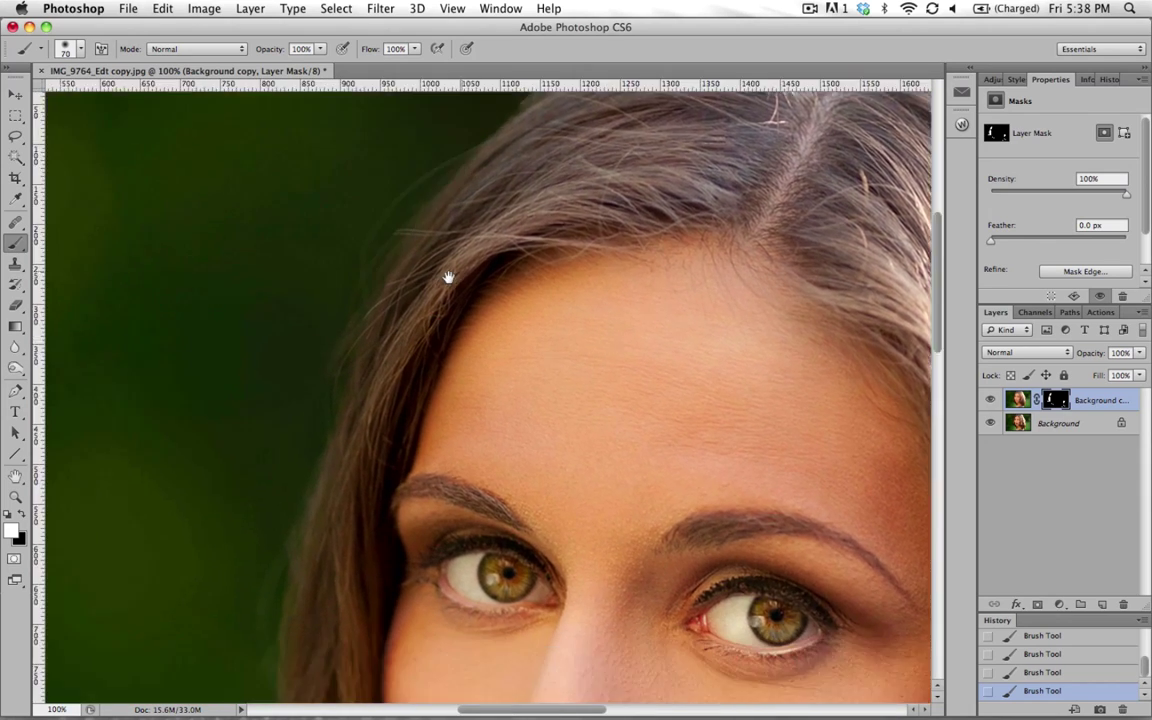
scroll(466, 420, down, 2)
scroll(466, 420, left, 3)
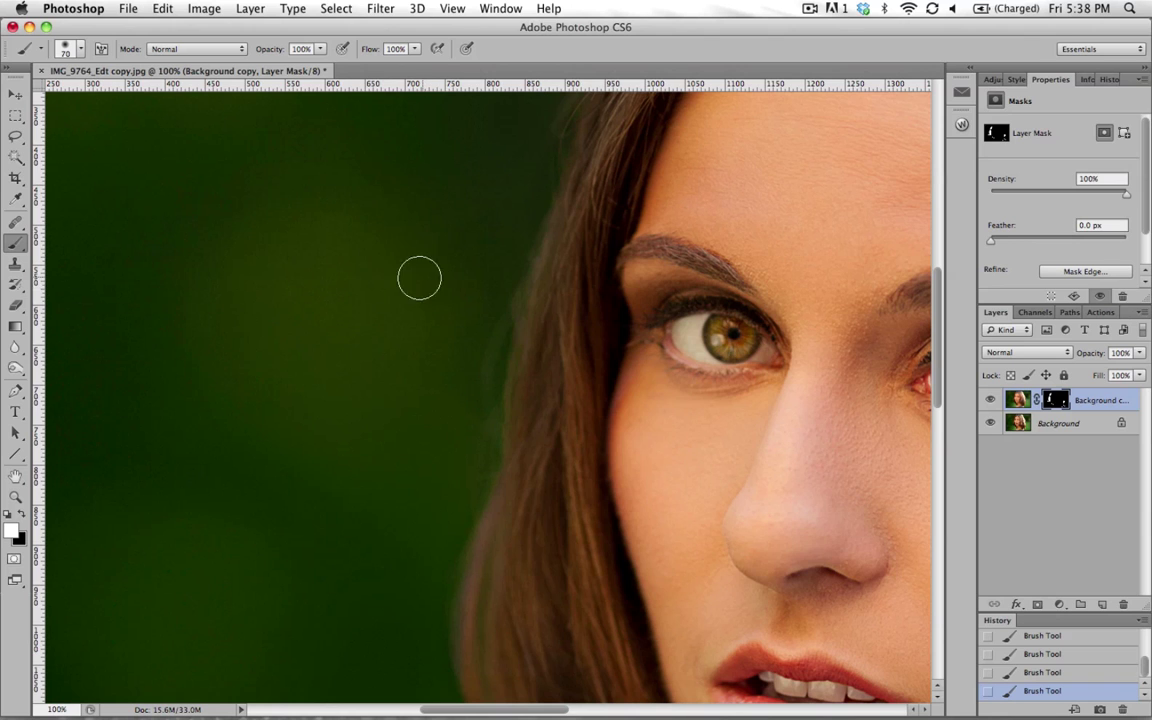
key(bracketright)
key(bracketright)
key(bracketright)
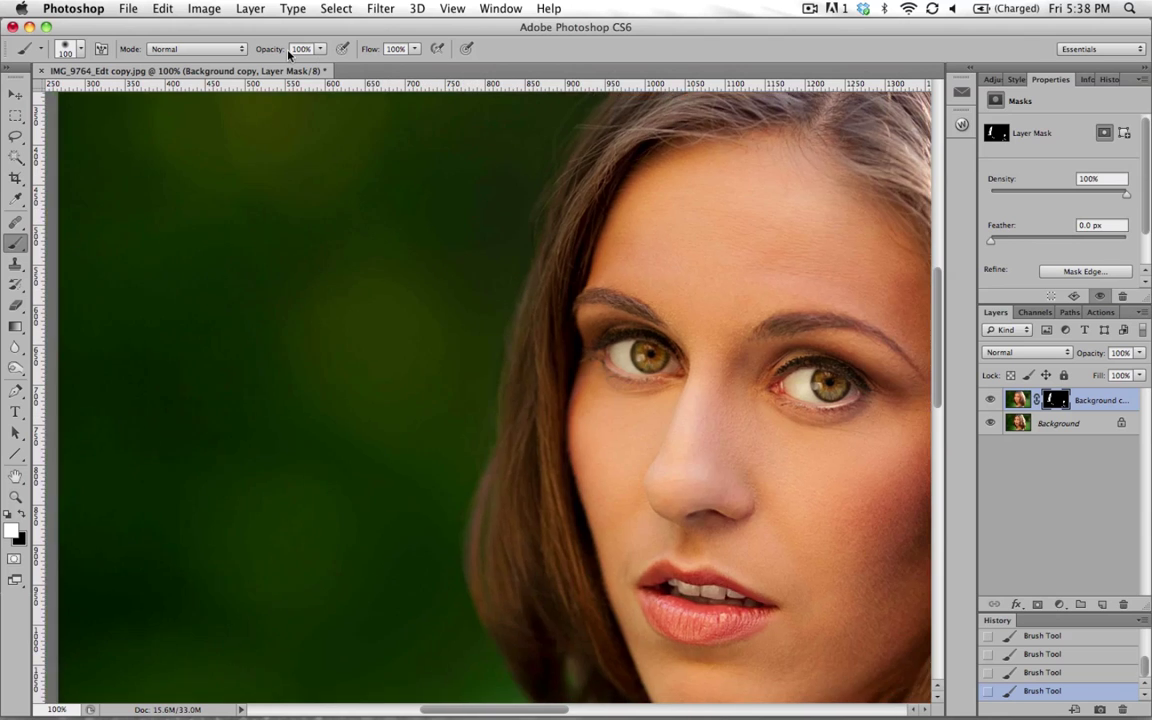
key(super+minus)
key(super+minus)
key(super+minus)
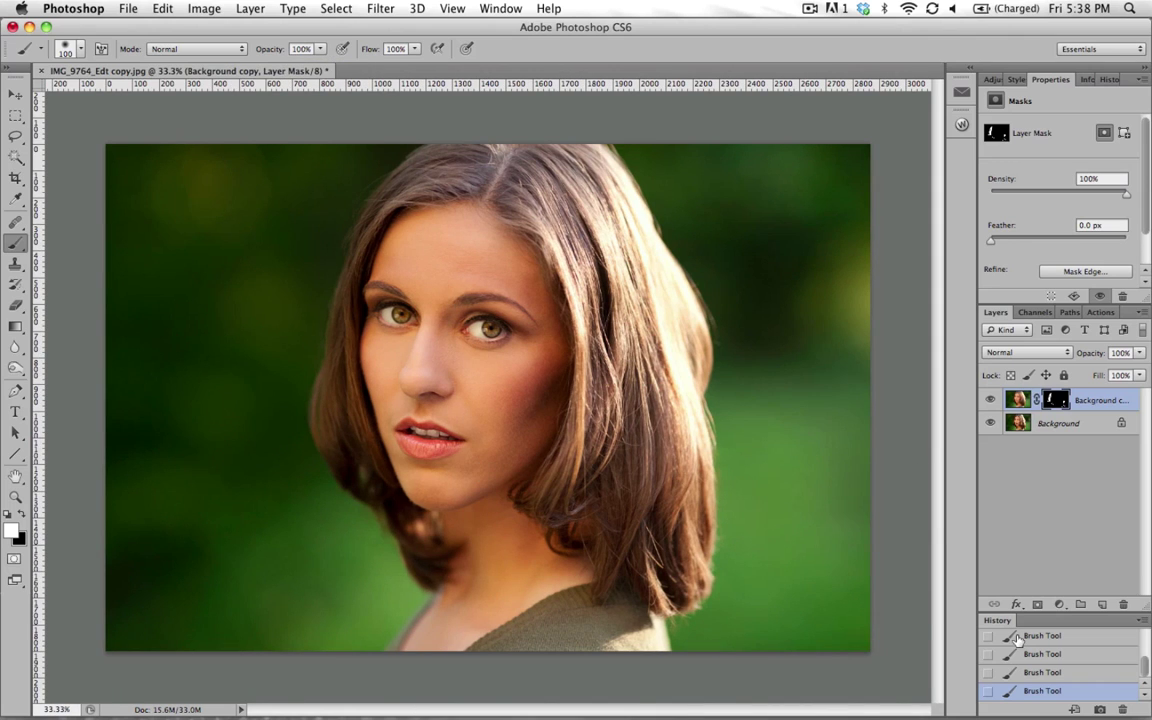
Deselect the Background copy layer and its mask, leaving no layer active on the portrait.
click(1041, 458)
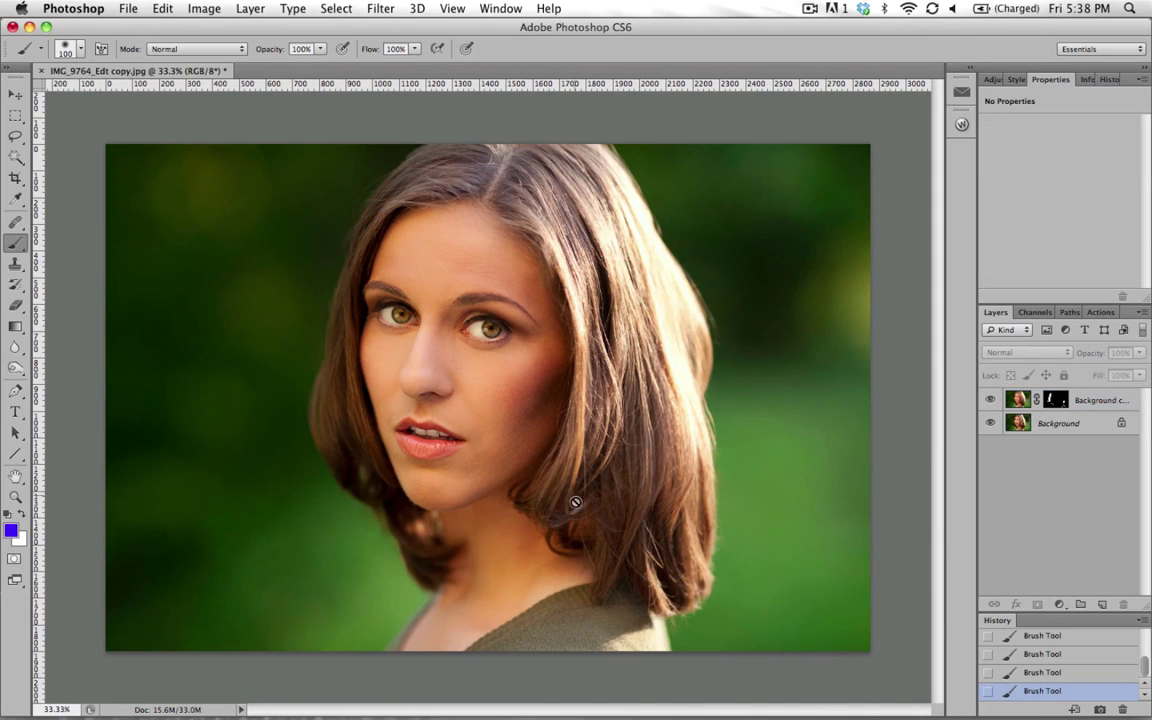